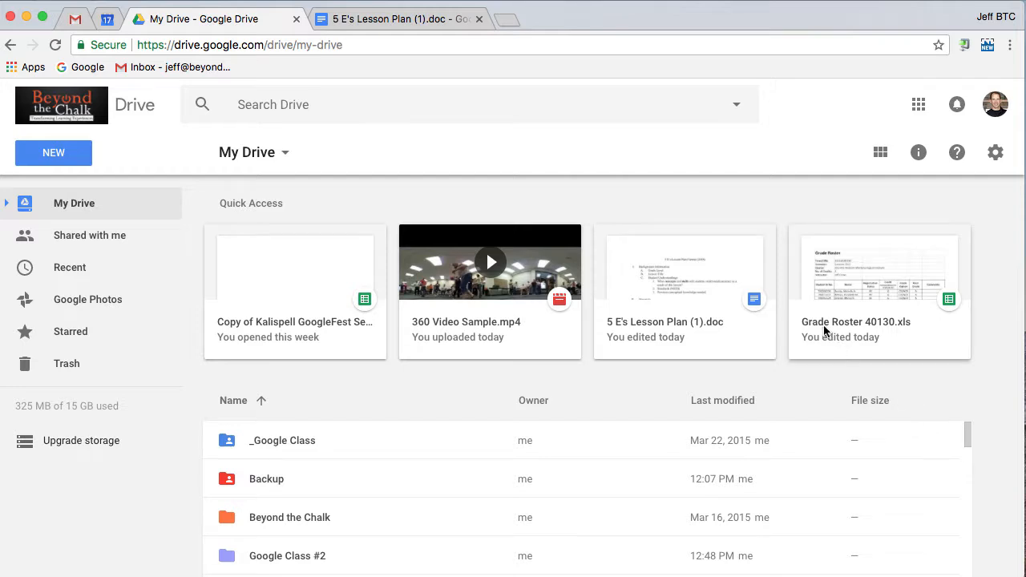
Expand My Drive and view the contents of the Classroom subfolder inside _Google Class
click(6, 204)
click(93, 232)
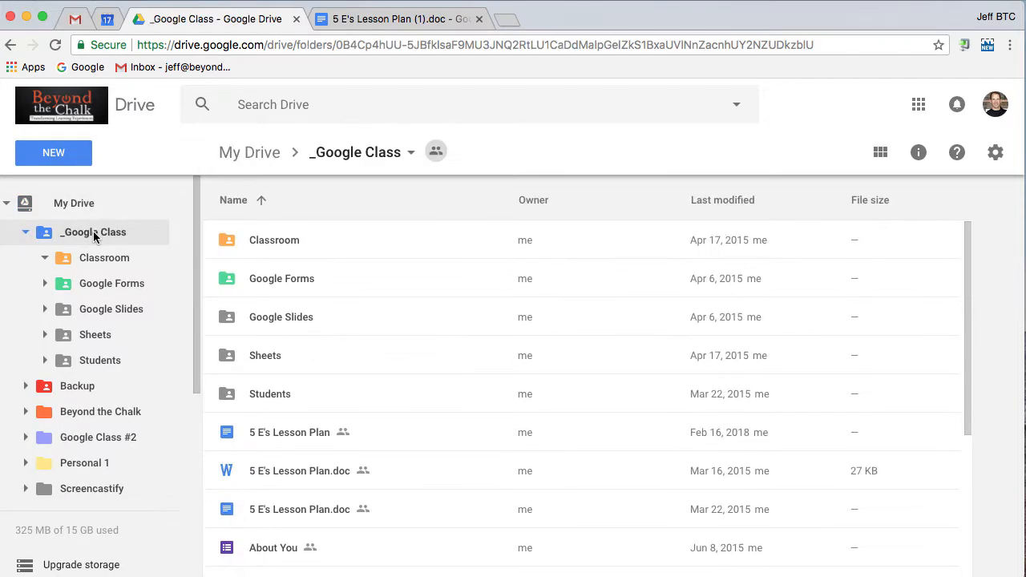
click(102, 263)
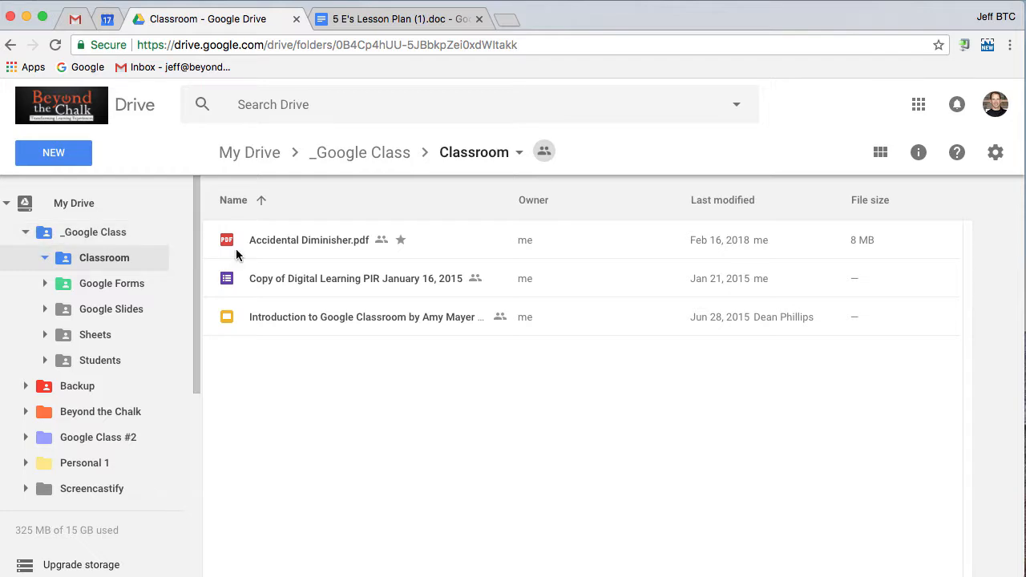
mouse_move(544, 159)
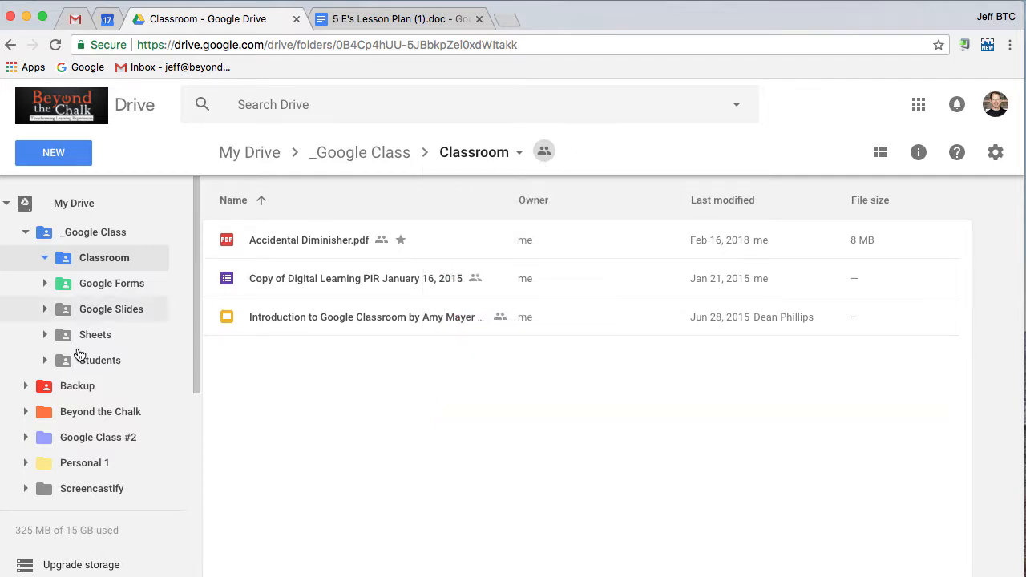
In the Google Class #2 folder, start sharing 5 E's Lesson Plan (1).doc and add the recipient's Gmail contact
scroll(82, 417, down, 3)
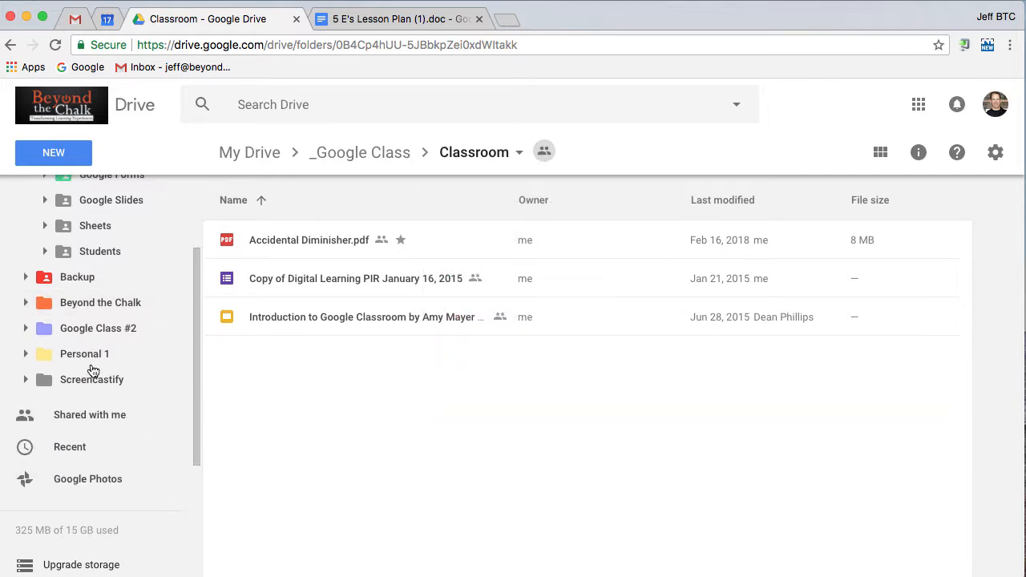
click(70, 331)
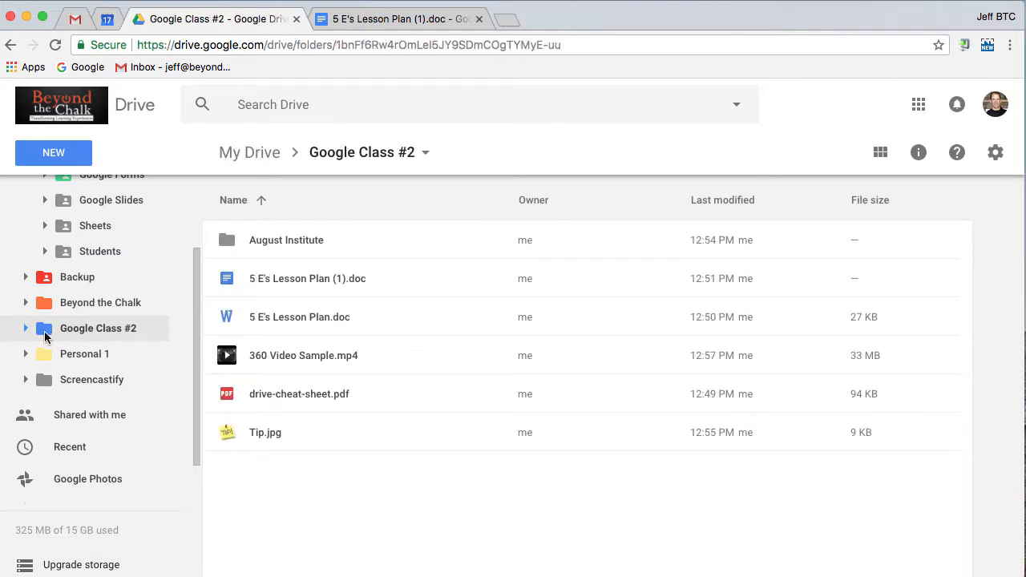
click(303, 281)
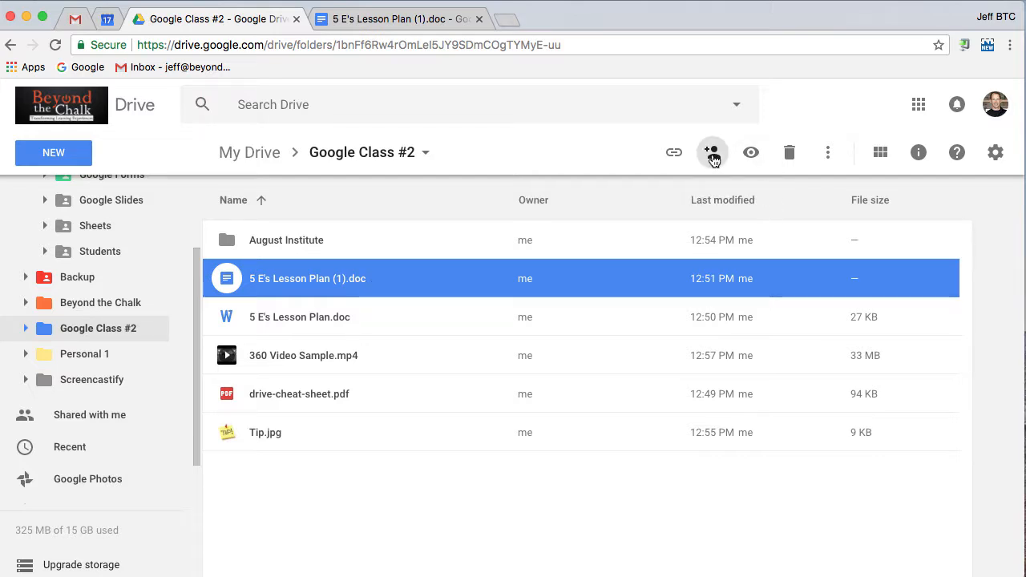
right_click(348, 285)
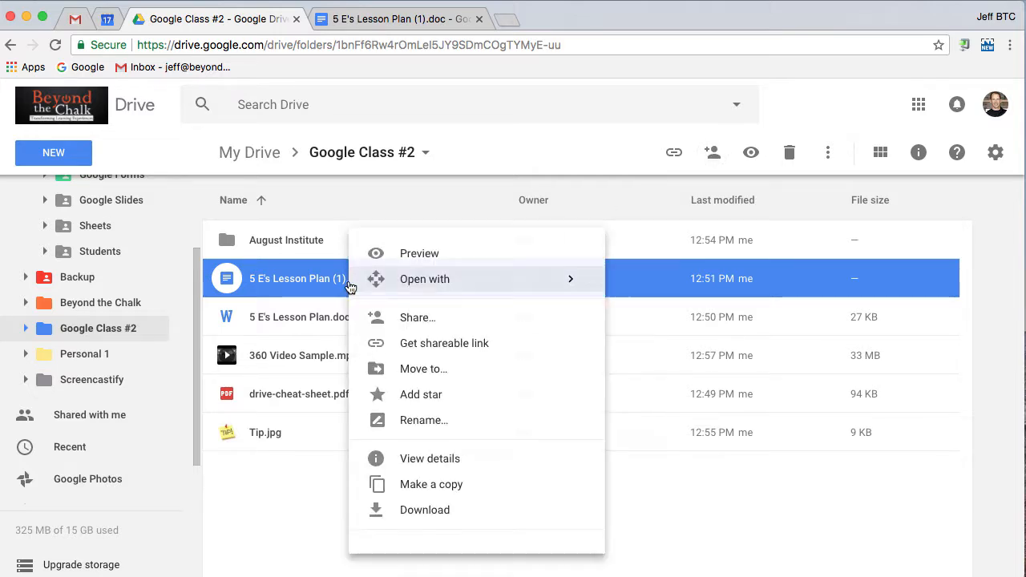
click(424, 320)
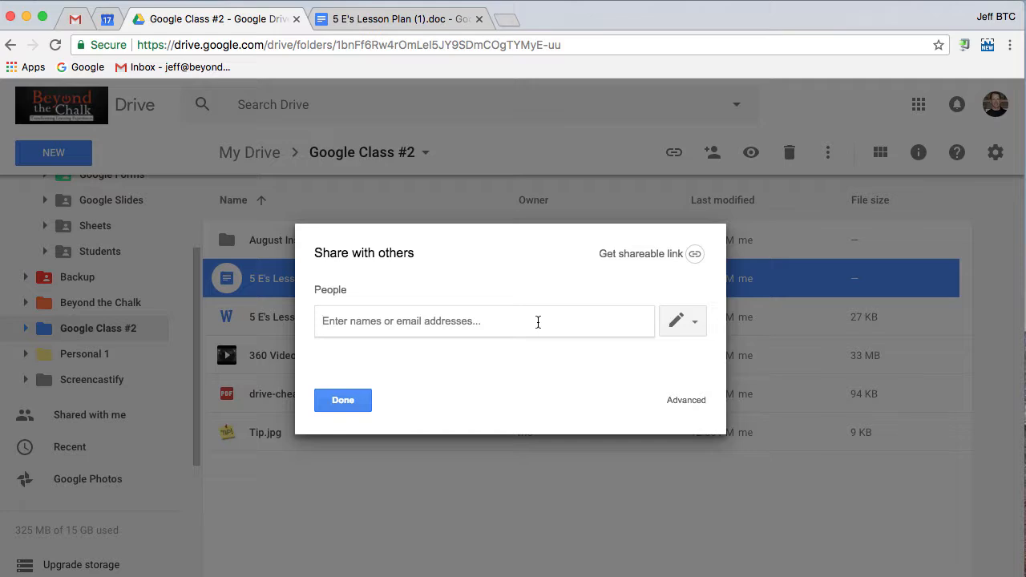
text(jeff)
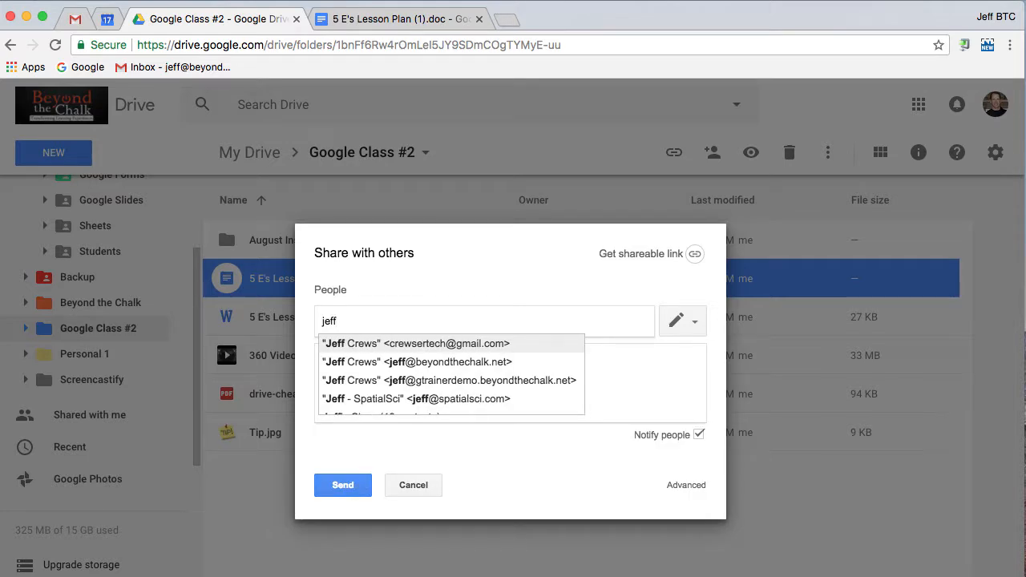
click(472, 342)
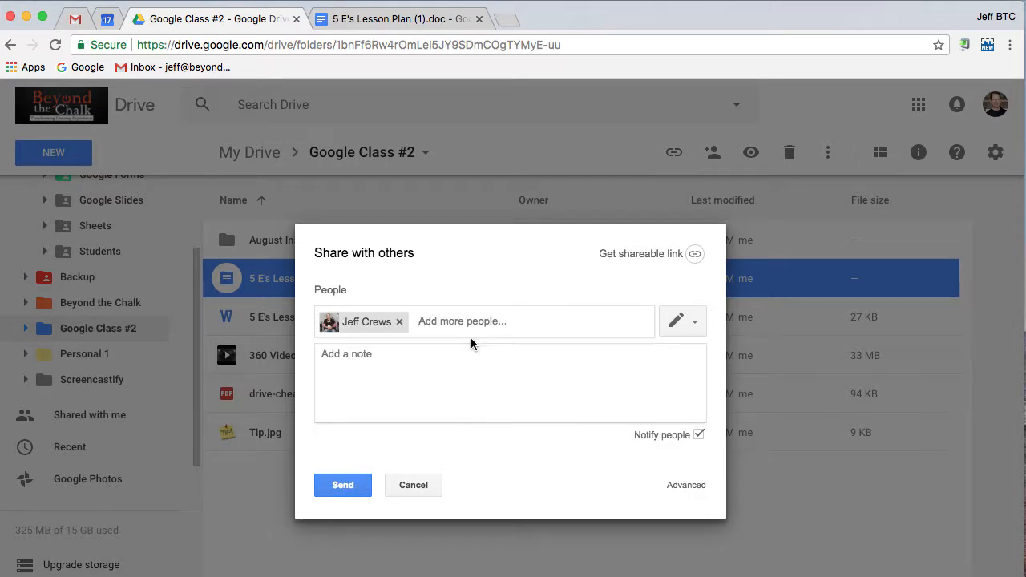
Add the note "Here you go..." to the lesson plan's sharing invitation
click(370, 355)
text(Here )
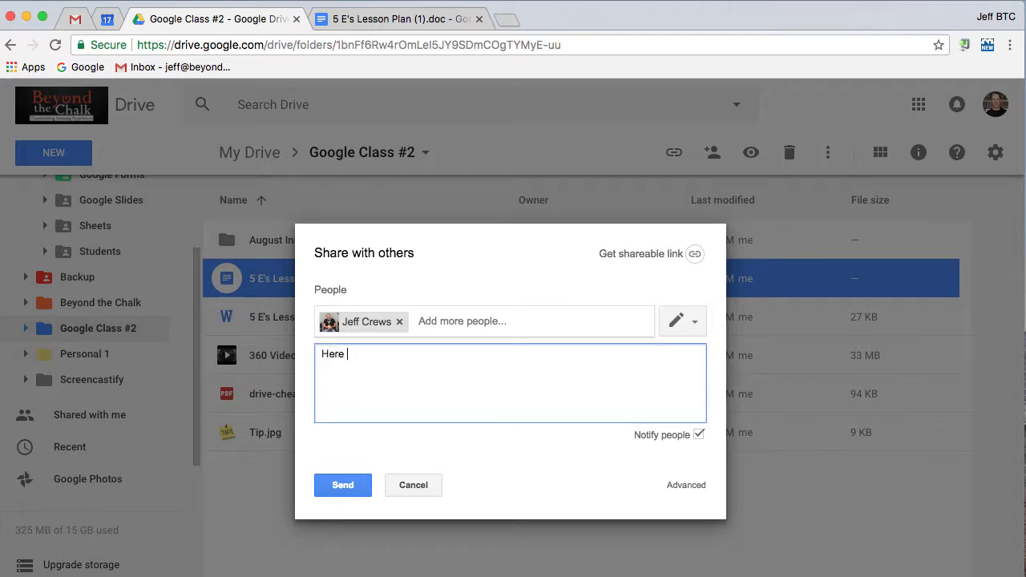
text(you go...)
Try the Can view and Can comment permissions for the lesson plan, ending on Can edit
click(694, 322)
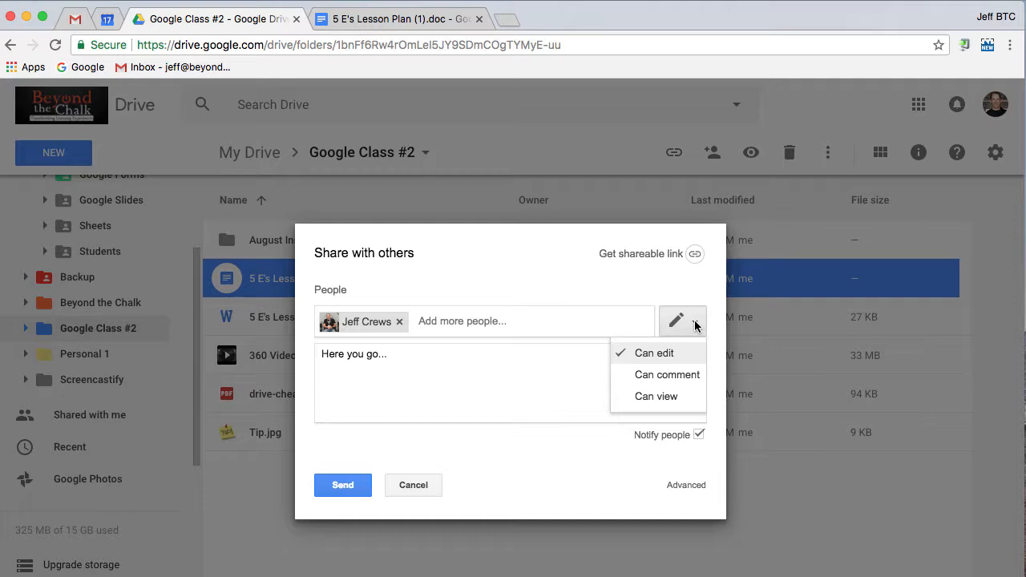
click(650, 396)
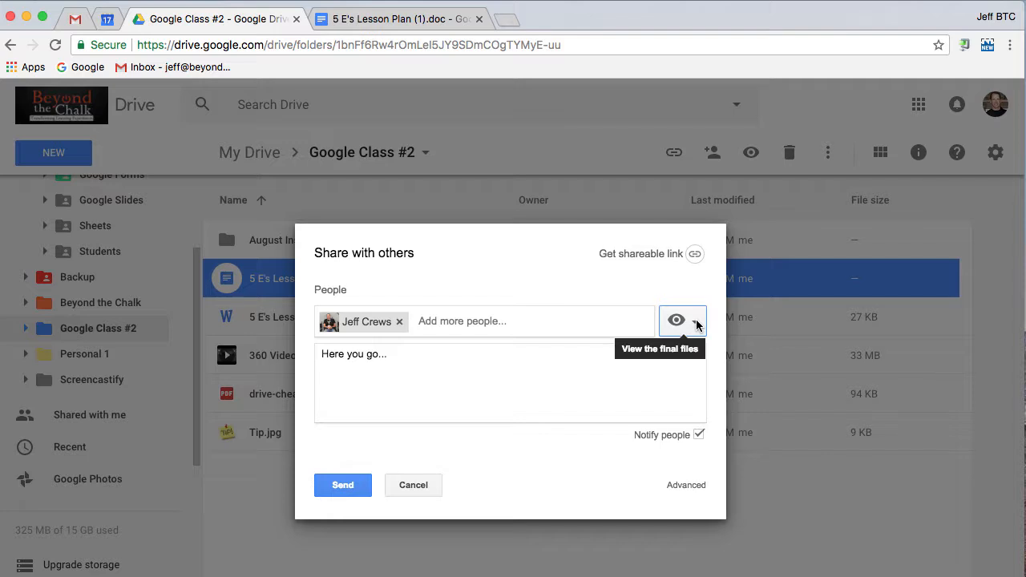
click(696, 324)
click(664, 375)
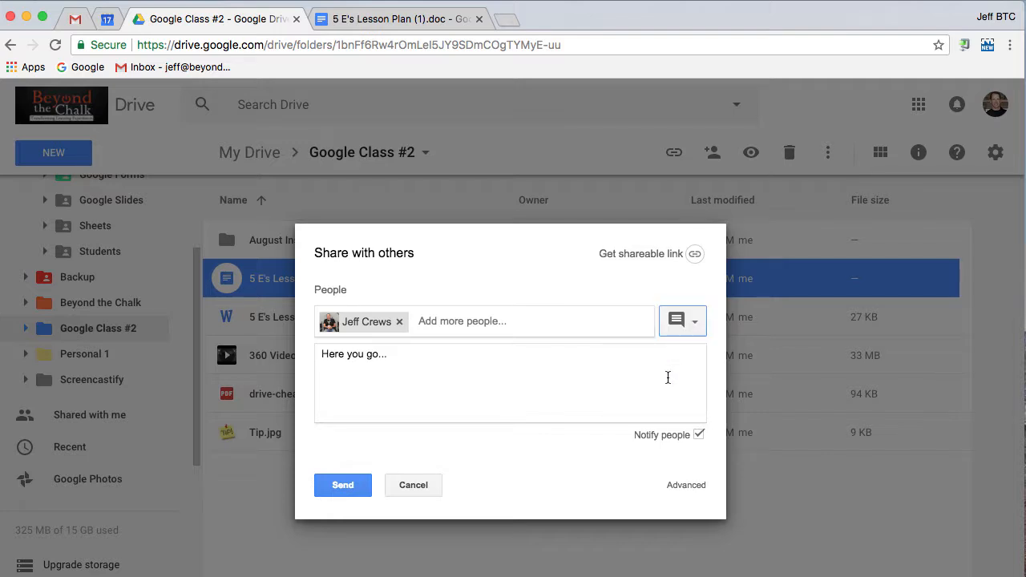
click(675, 324)
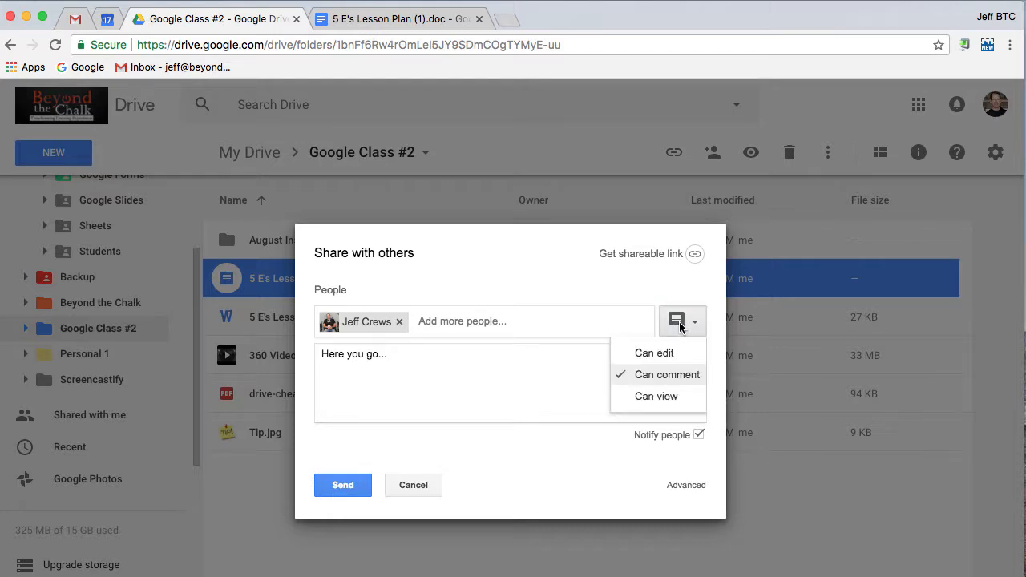
click(651, 355)
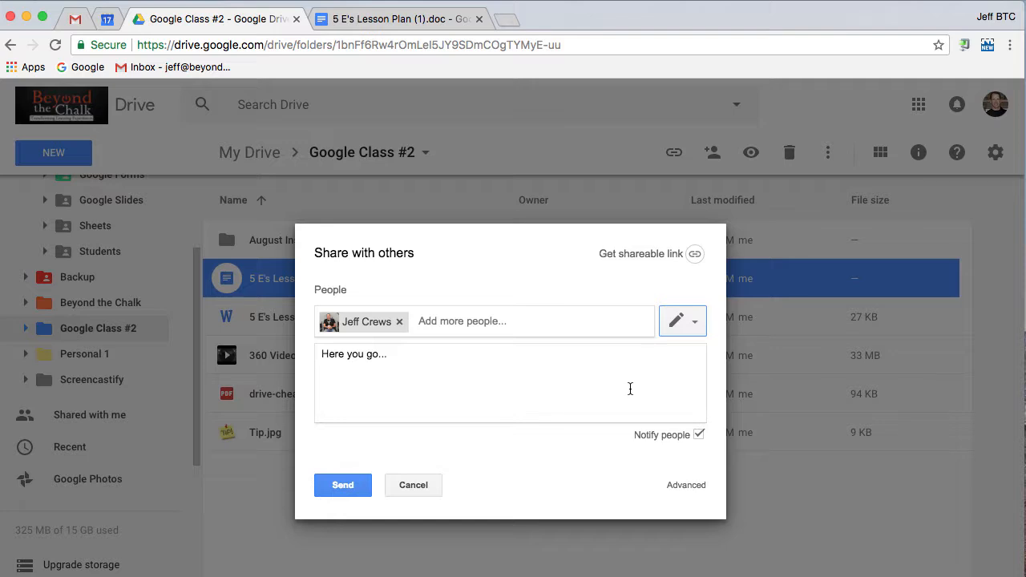
Send the lesson plan invitation, confirm sharing outside the organization, and clear the file selection
click(339, 484)
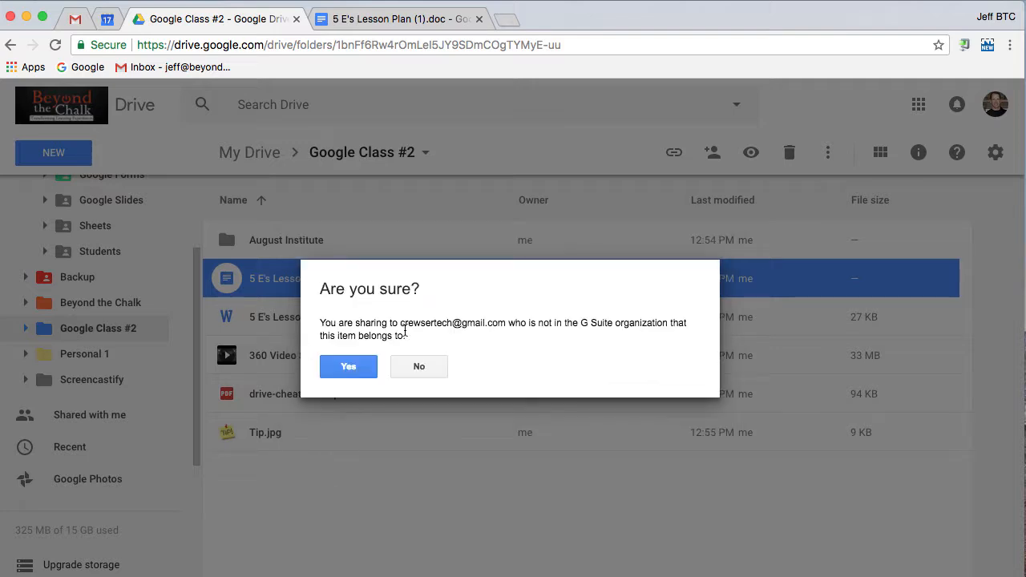
click(357, 366)
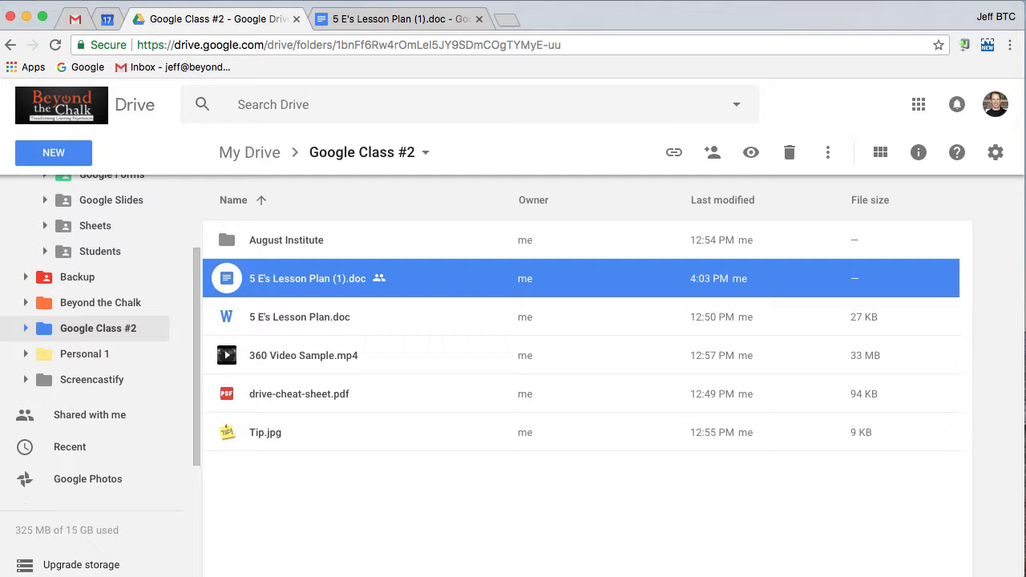
key(Escape)
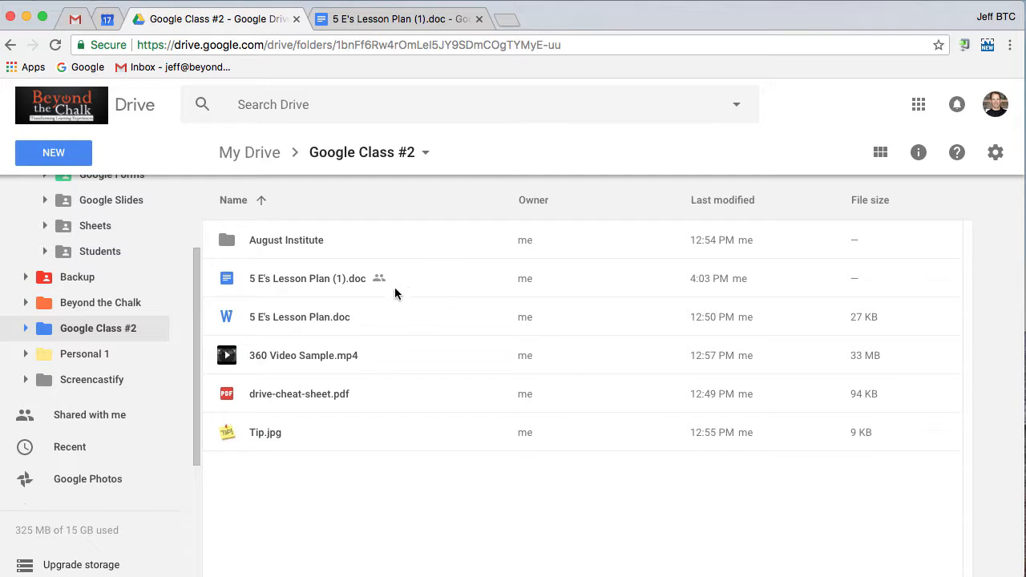
Start sharing the August Institute folder and add the recipient's Gmail contact
click(303, 245)
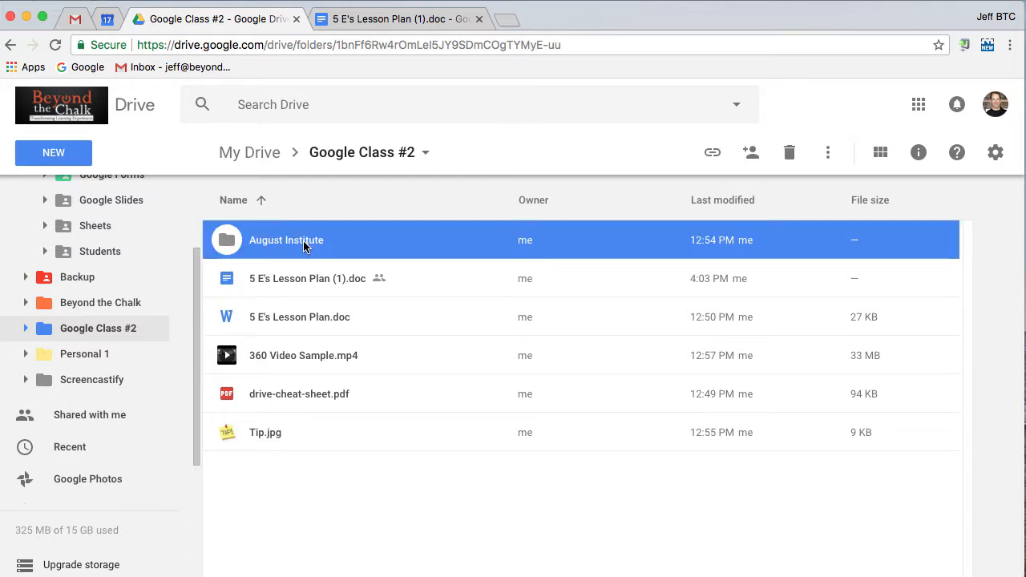
right_click(305, 246)
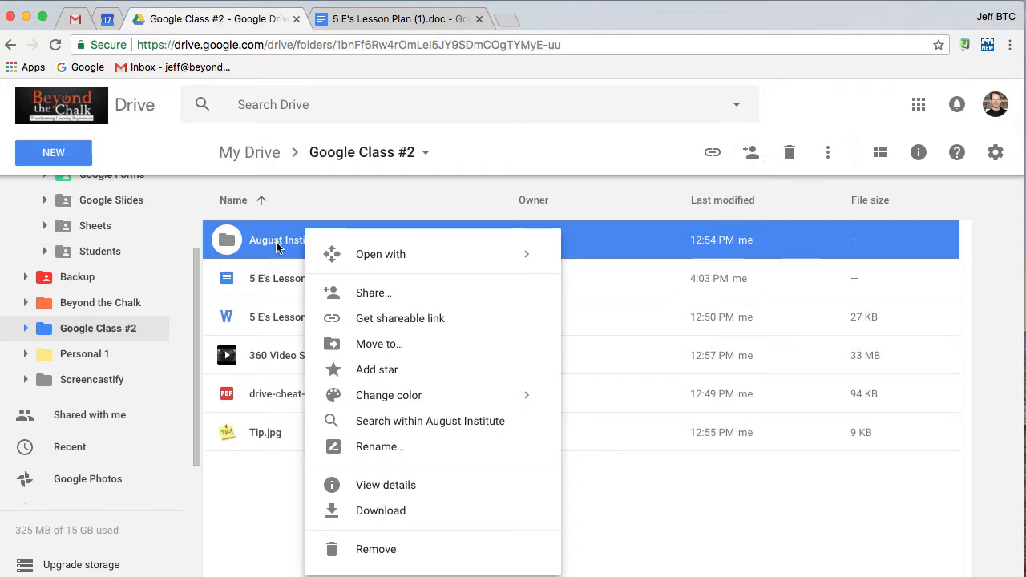
click(379, 297)
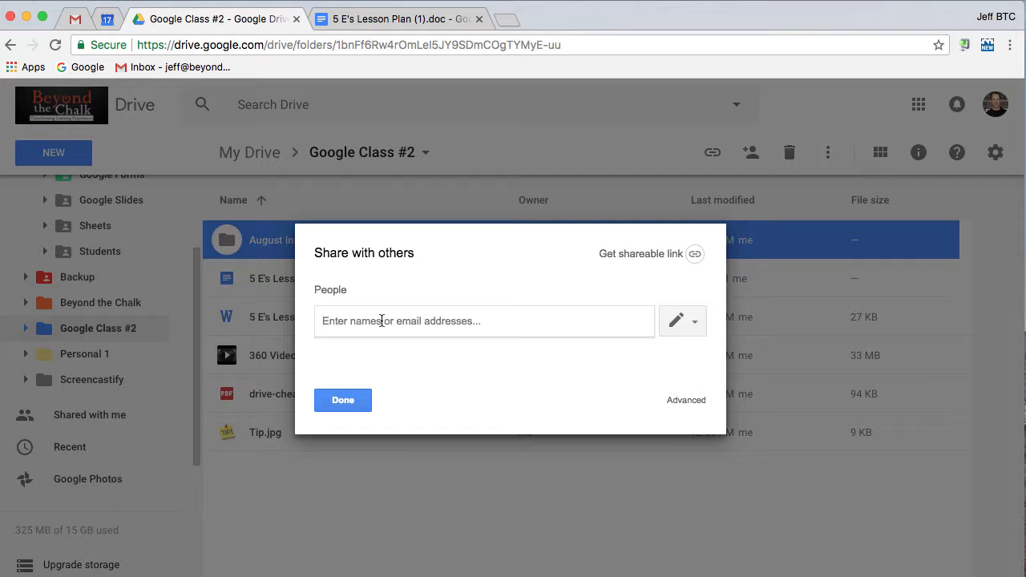
text(jeff)
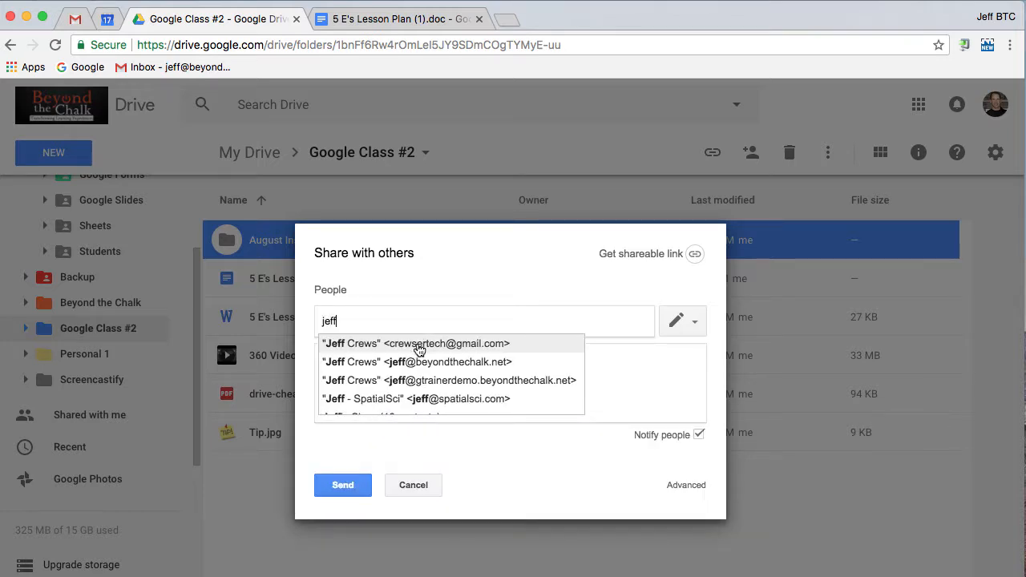
click(416, 347)
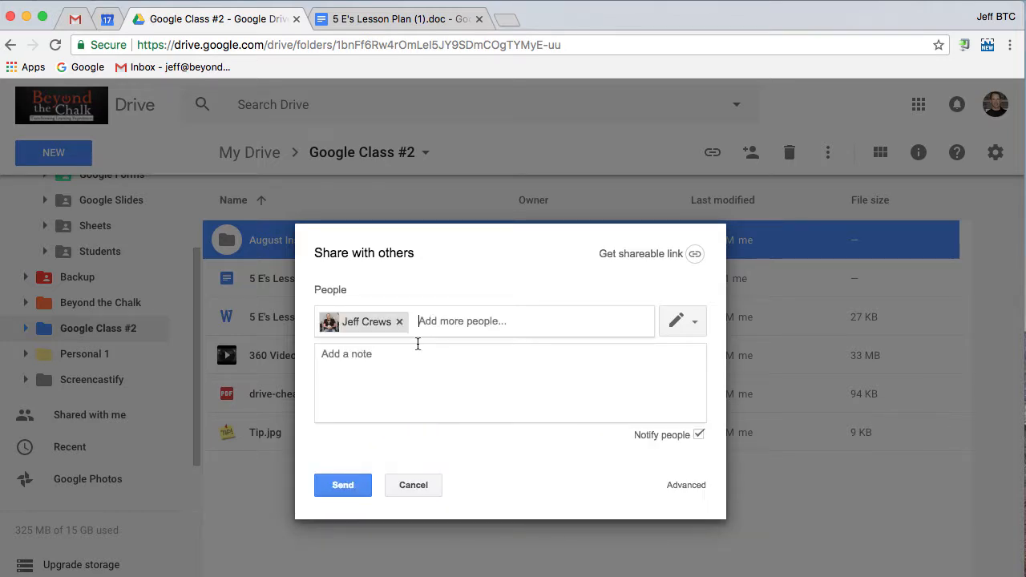
Try the Can view only permission for the August Institute folder, ending on Can organize, add, & edit
click(694, 321)
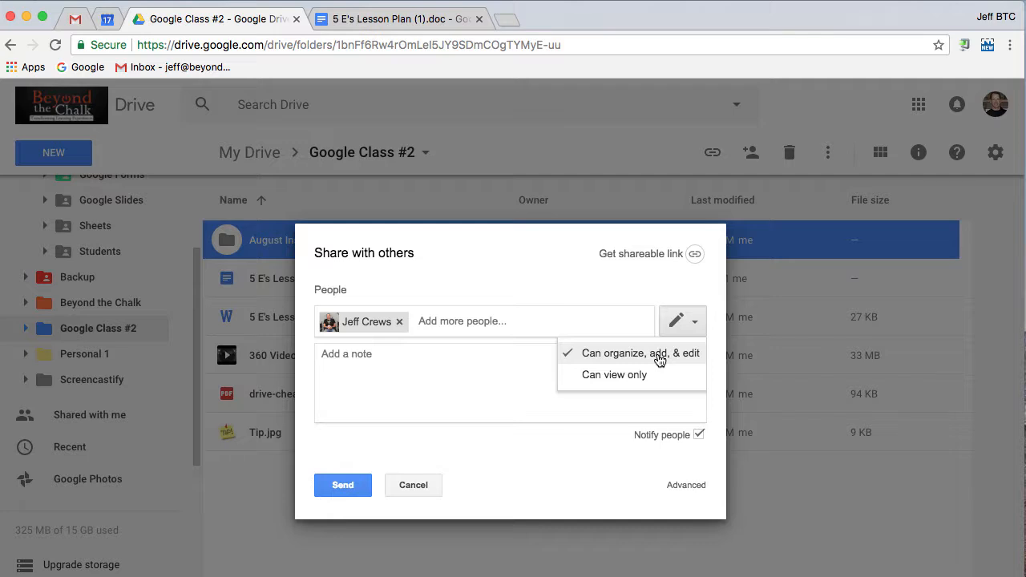
click(601, 376)
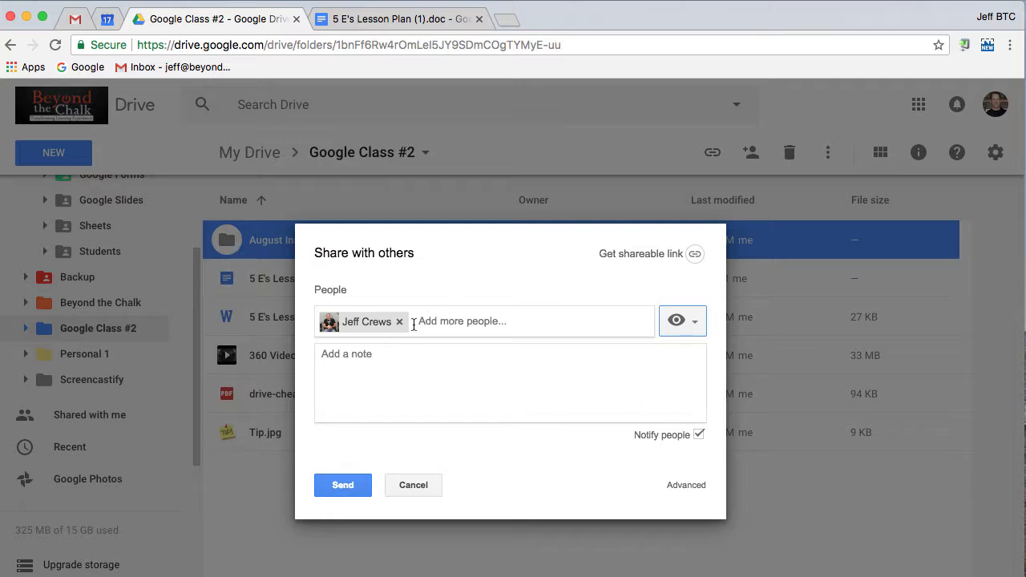
click(688, 324)
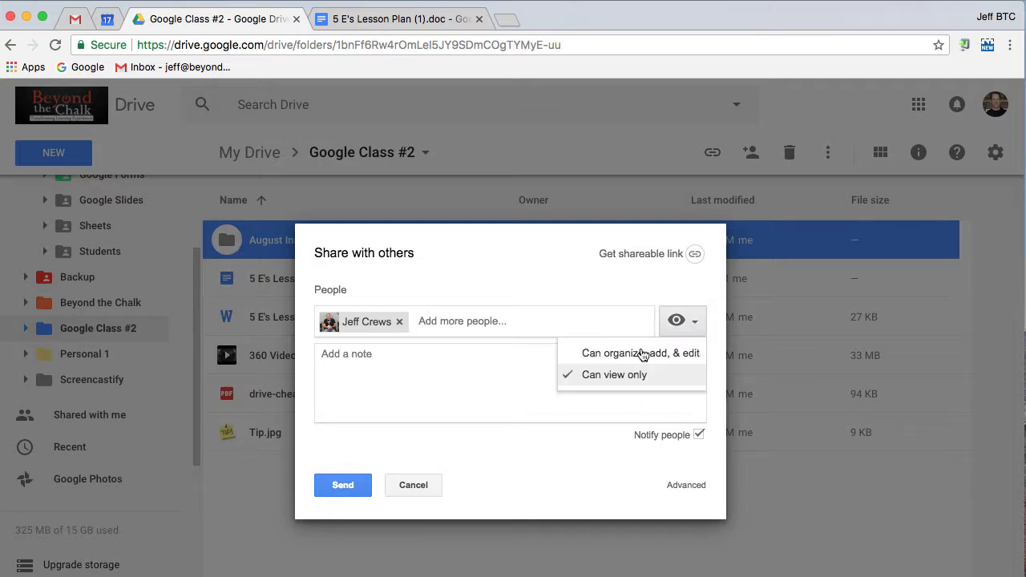
click(622, 358)
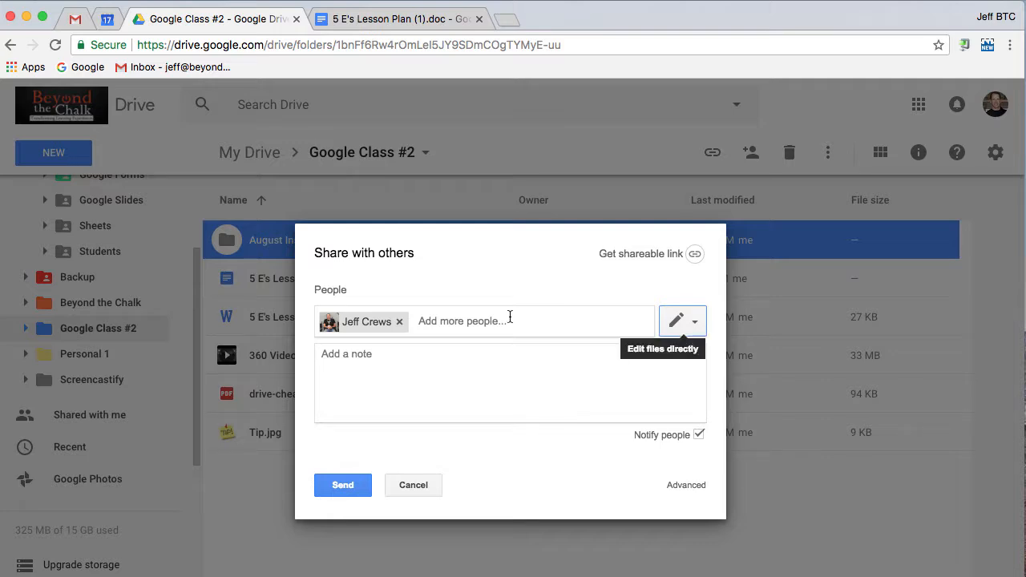
Keep Can organize, add, & edit for the August Institute folder, send the invitation and confirm sharing outside the organization
click(692, 324)
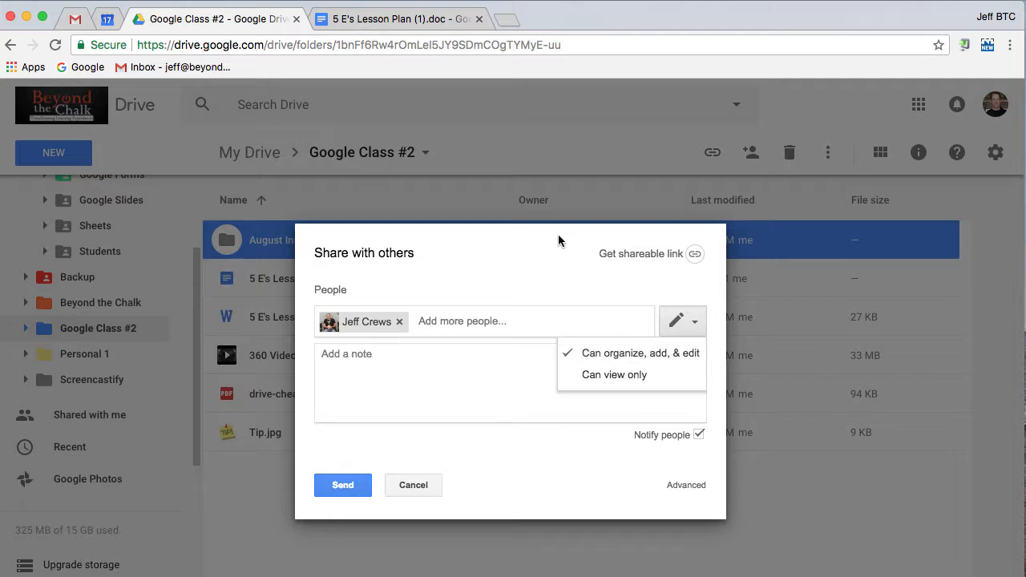
click(541, 259)
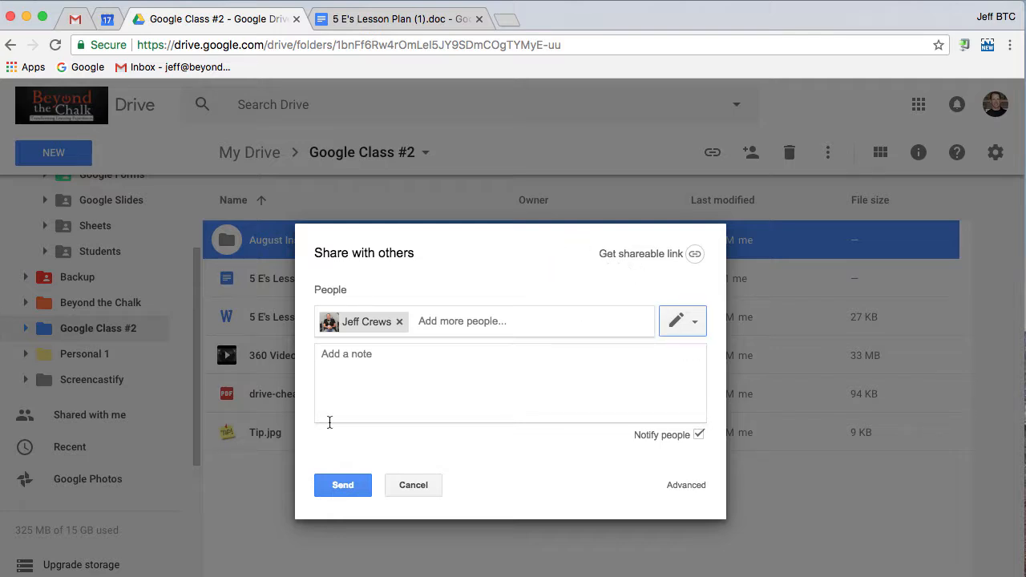
click(344, 486)
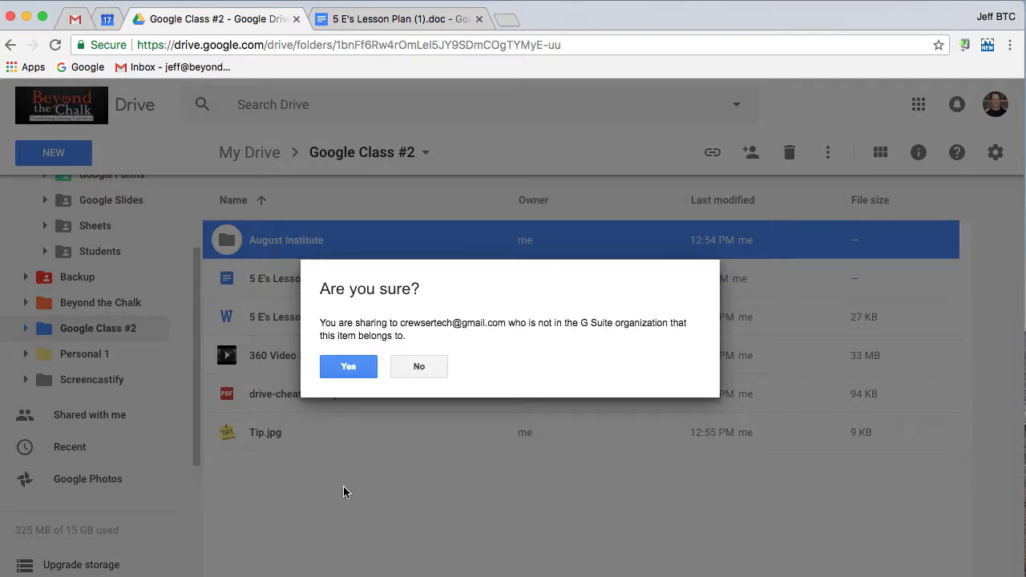
click(344, 366)
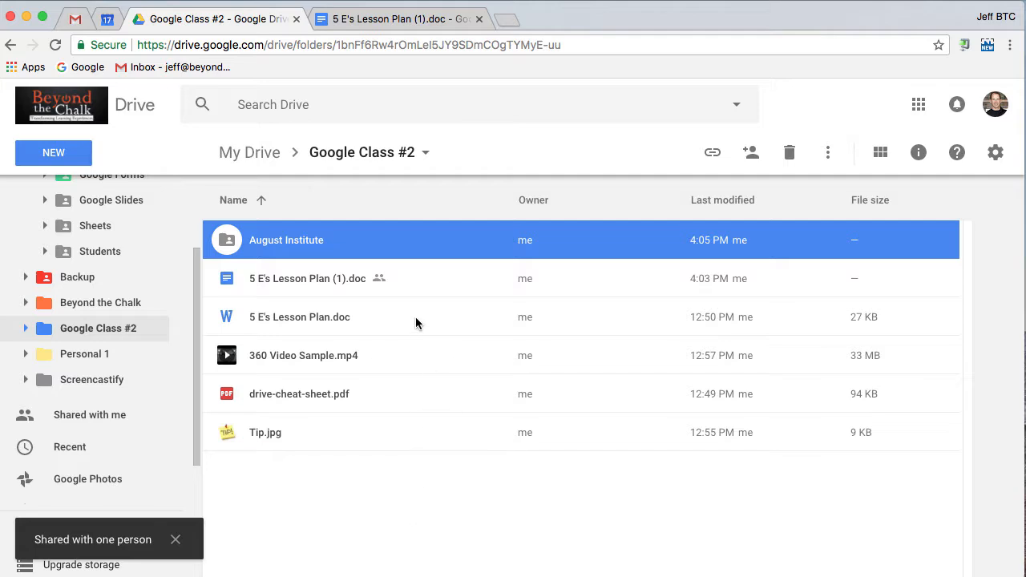
Get a shareable link for 5 E's Lesson Plan (1).doc and turn link sharing on
right_click(325, 284)
mouse_move(324, 284)
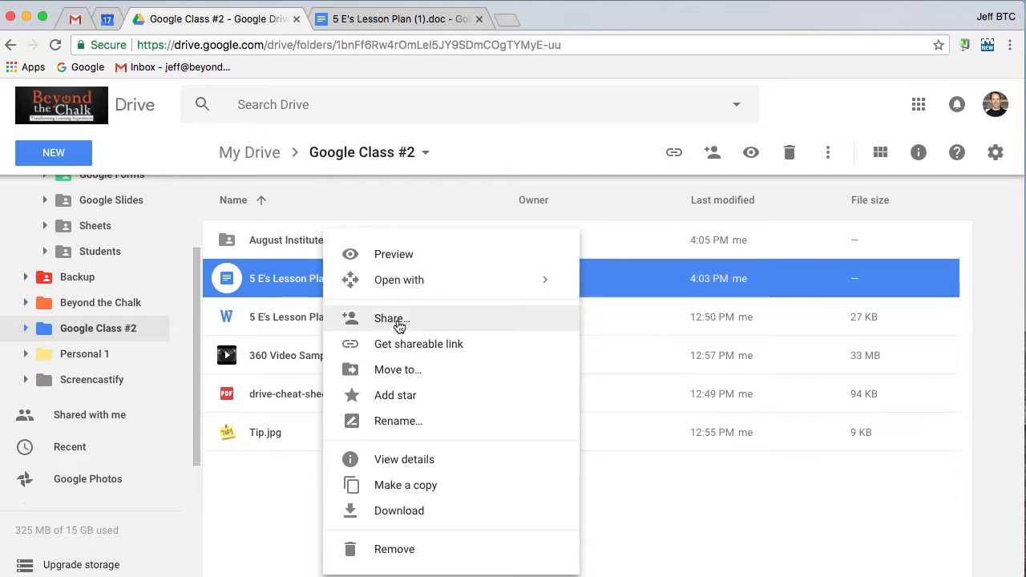
click(419, 351)
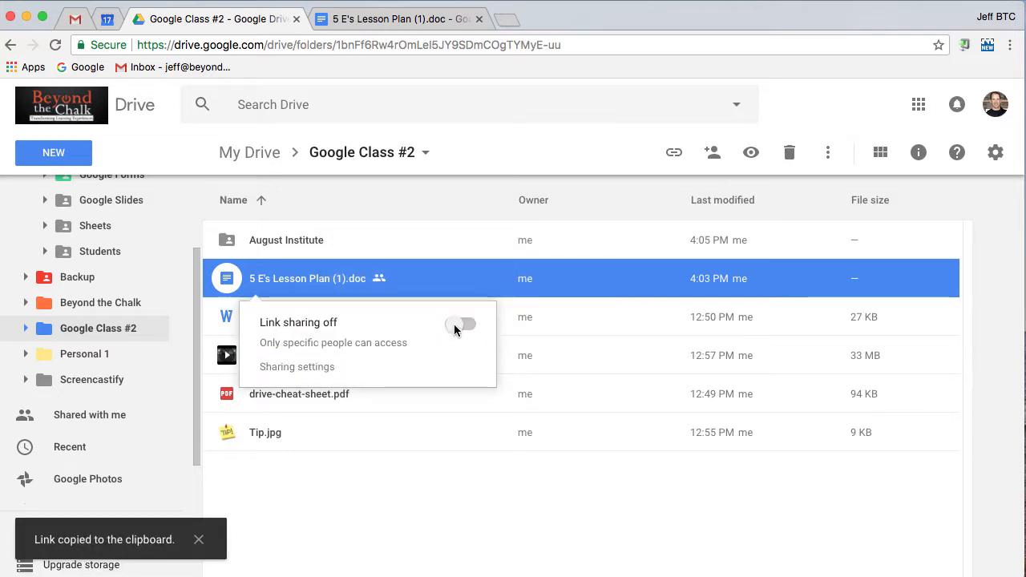
click(454, 324)
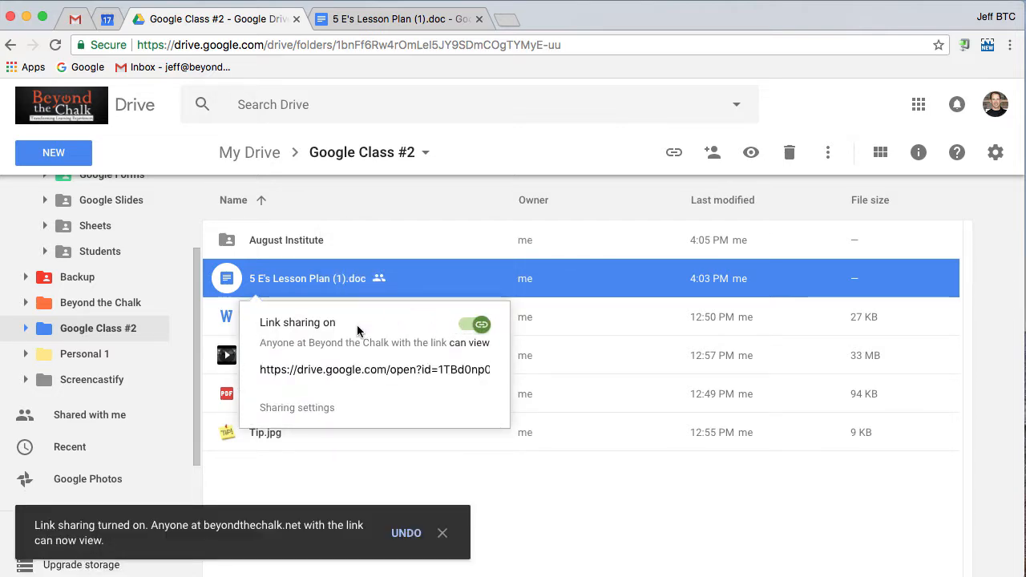
Select the document's shareable link, open its sharing settings and bring up the full list of link sharing options
click(454, 370)
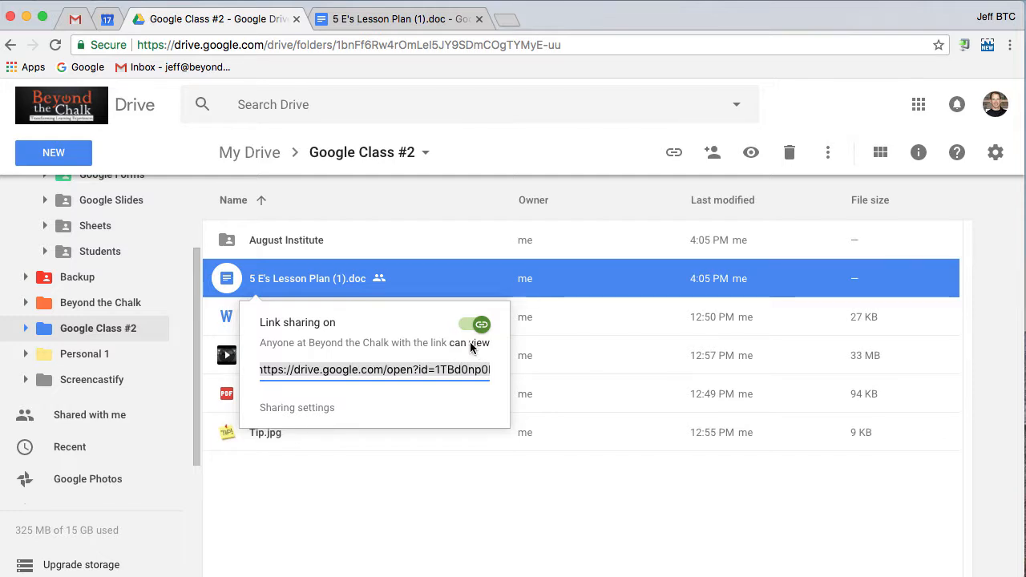
click(297, 409)
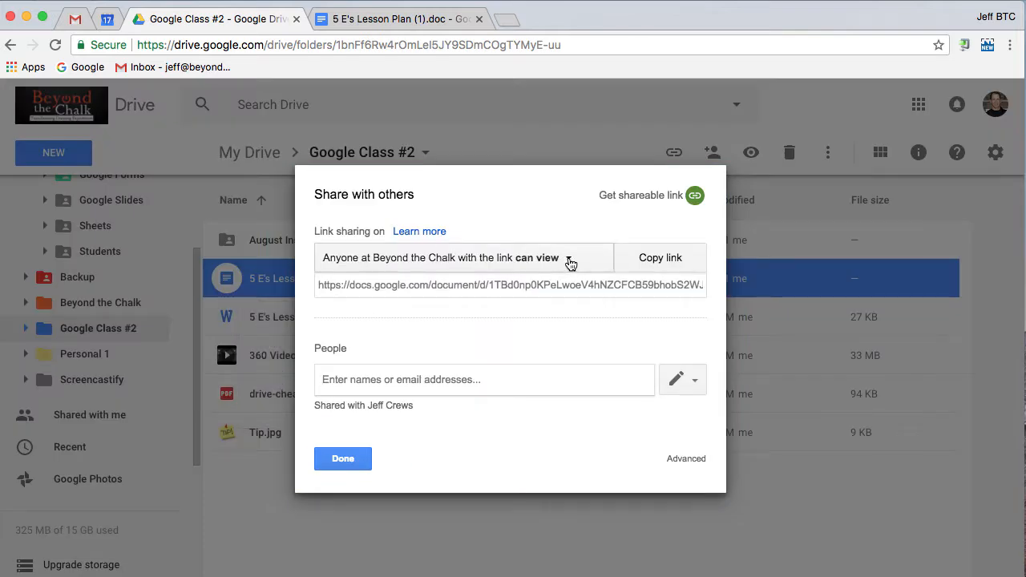
click(569, 261)
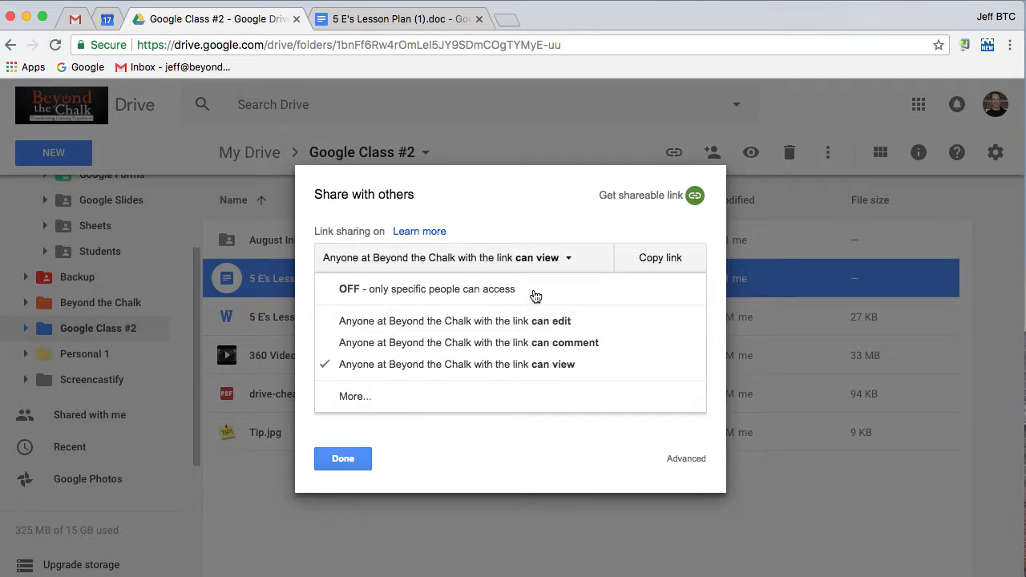
click(555, 262)
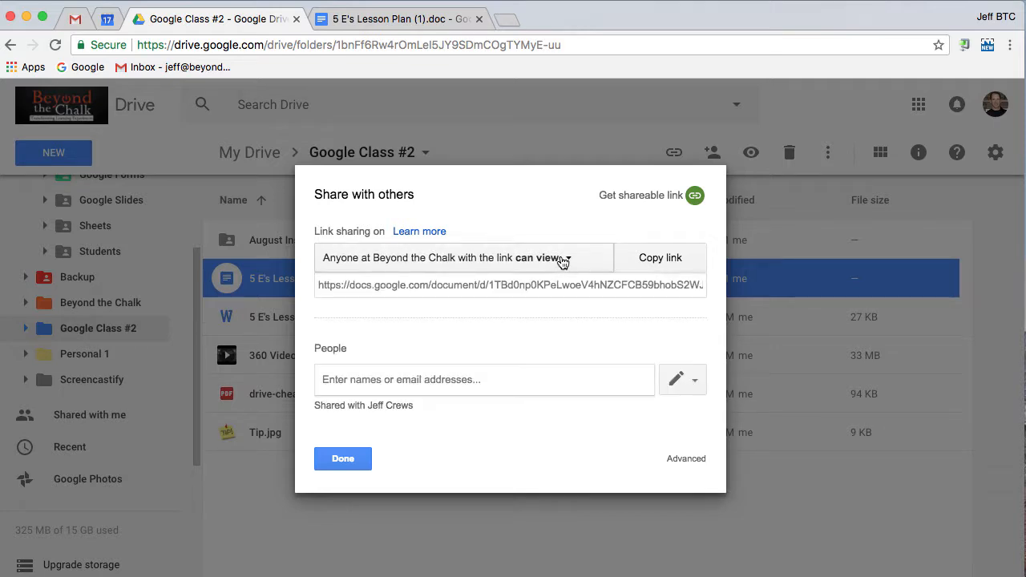
click(567, 263)
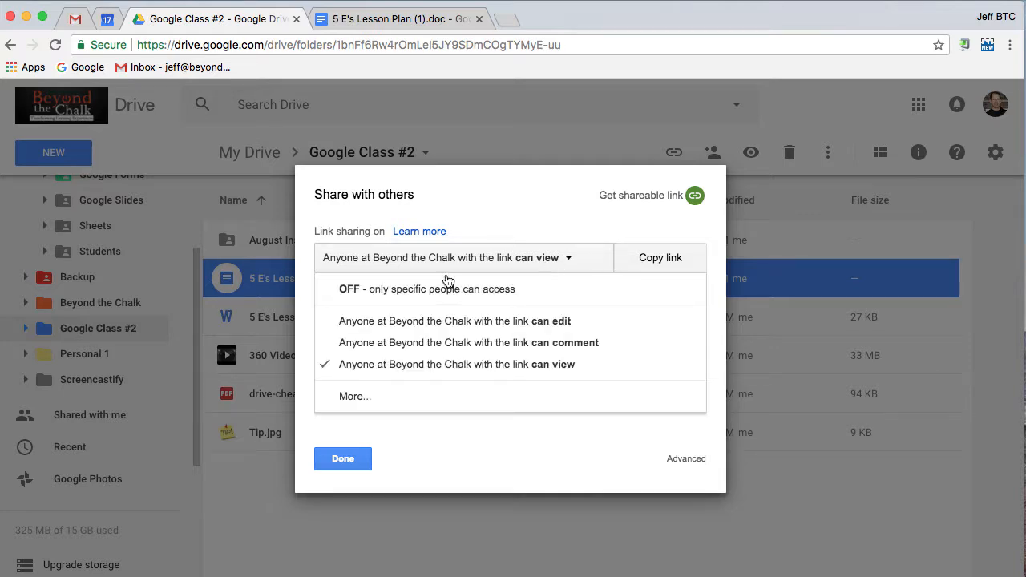
click(353, 397)
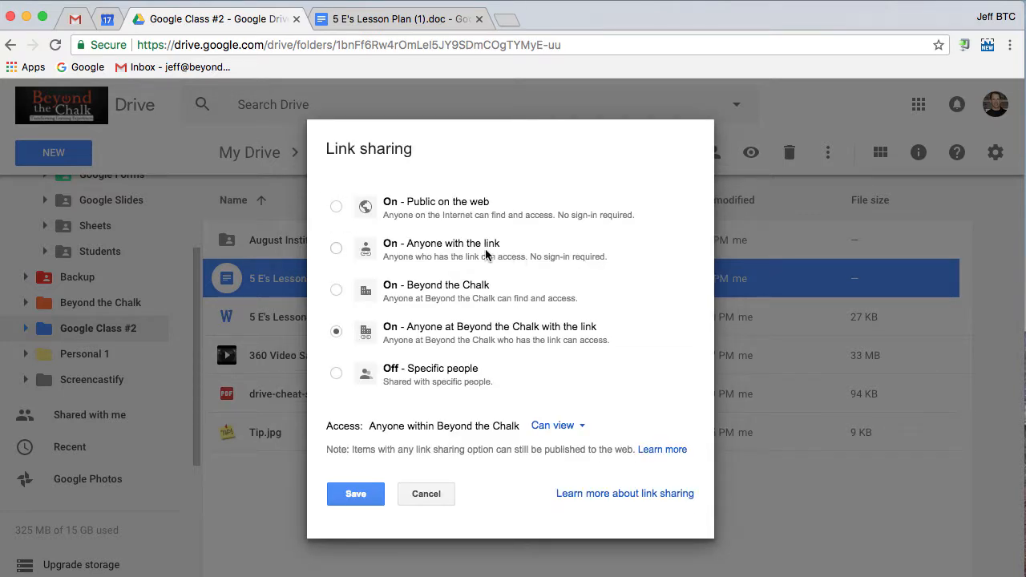
Try the Anyone with the link and Public on the web options and examine the access levels offered
click(335, 250)
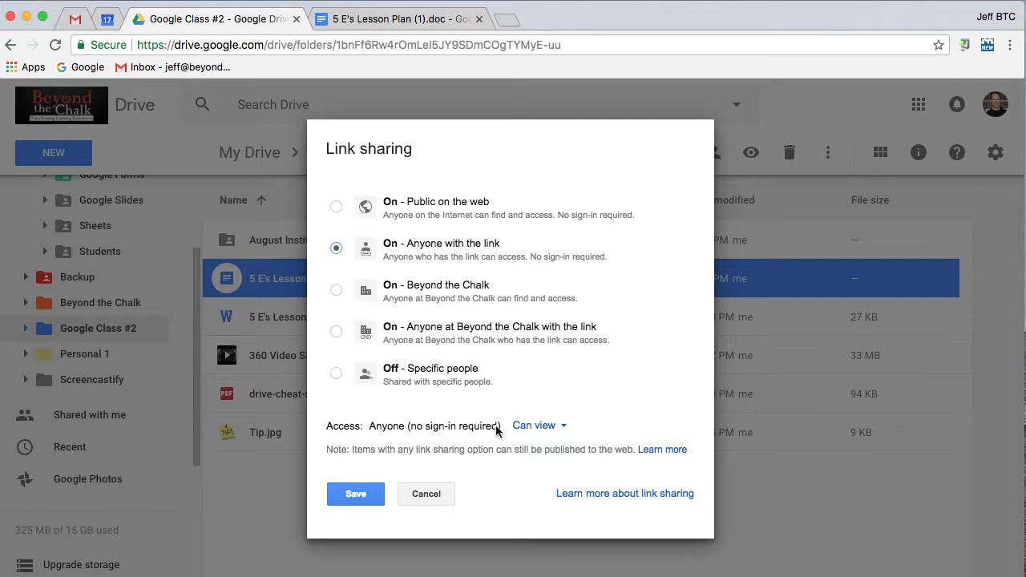
click(544, 431)
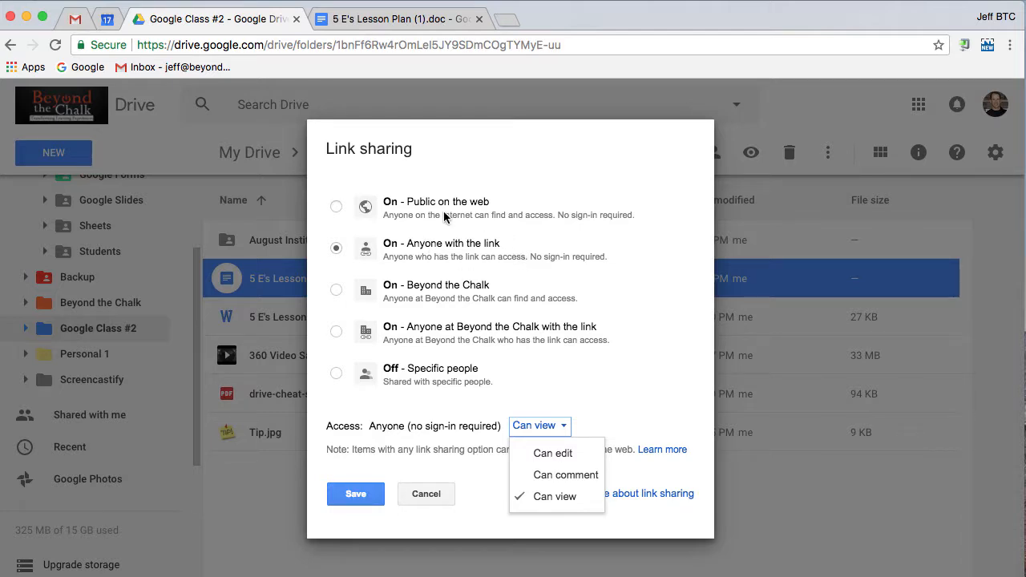
click(338, 207)
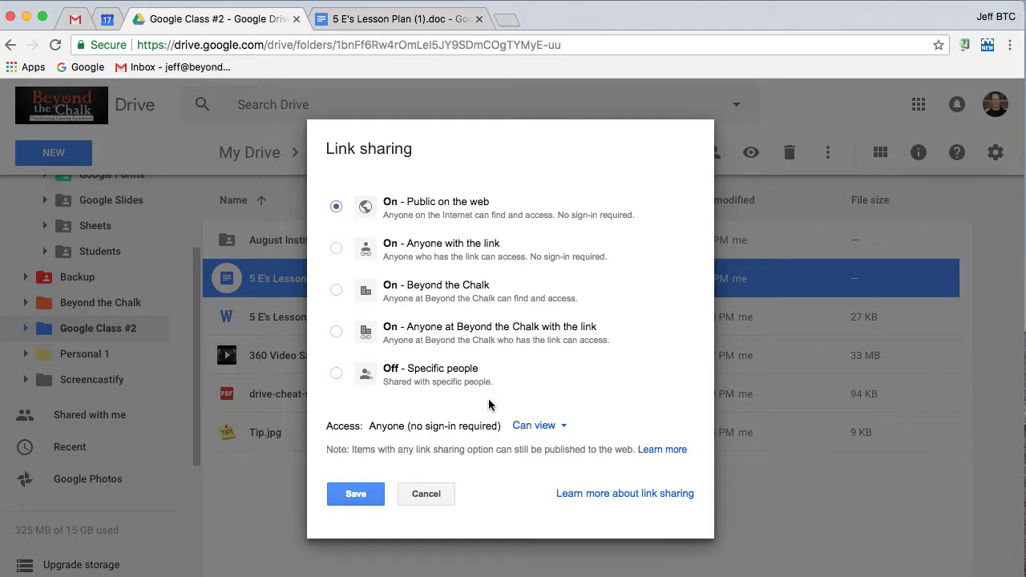
click(537, 428)
click(537, 431)
Set the document's link sharing to On - Anyone with the link, save it and finish sharing
click(336, 248)
click(357, 495)
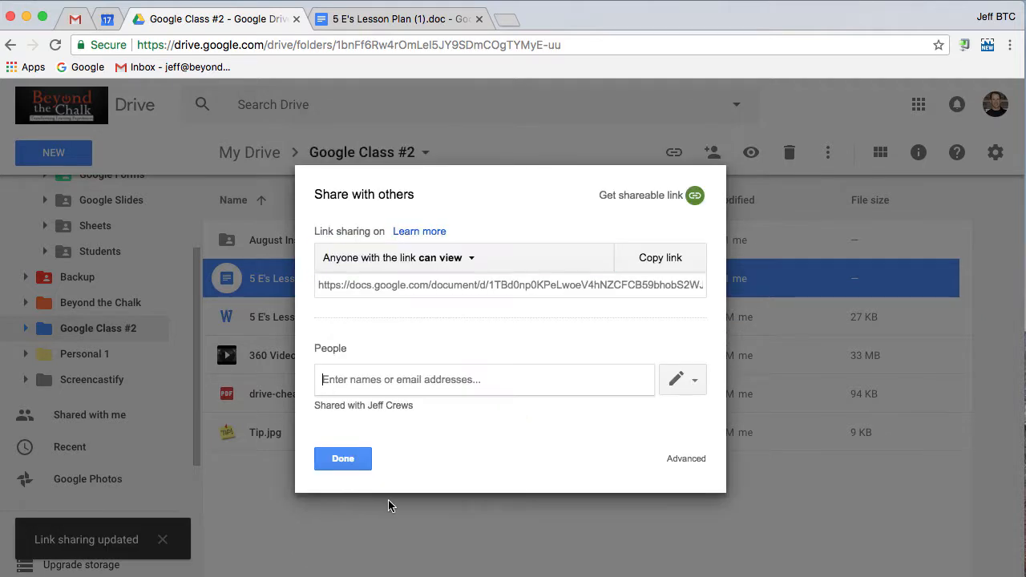
click(342, 459)
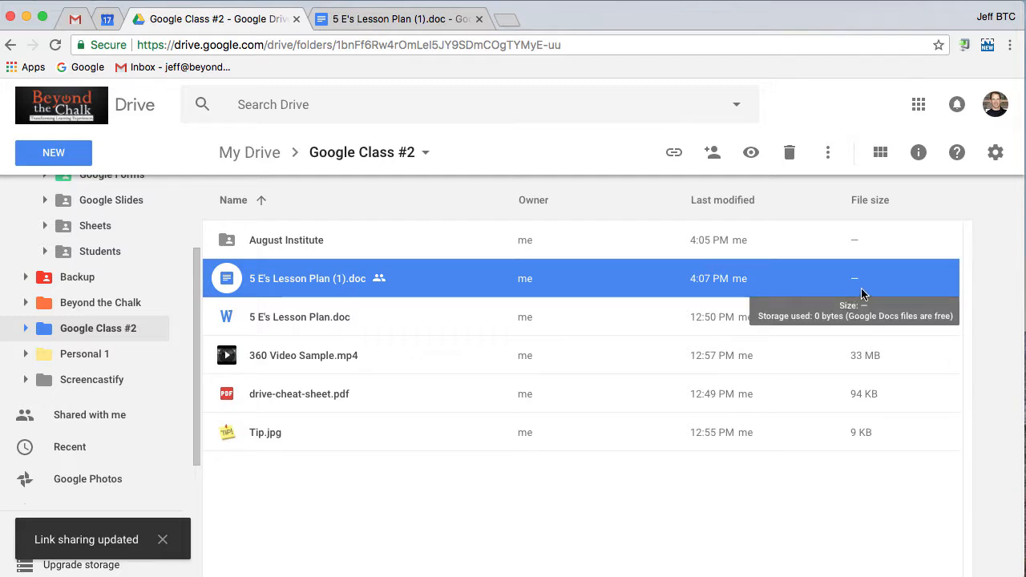
Get the shareable link for 5 E's Lesson Plan (1).doc again, check its access setting and close it
right_click(325, 285)
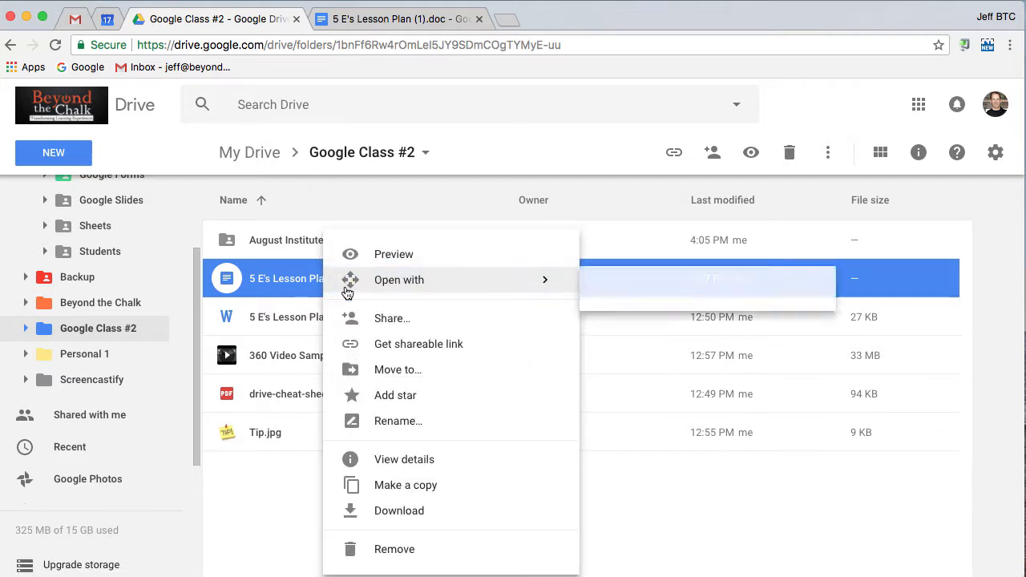
click(450, 345)
click(411, 366)
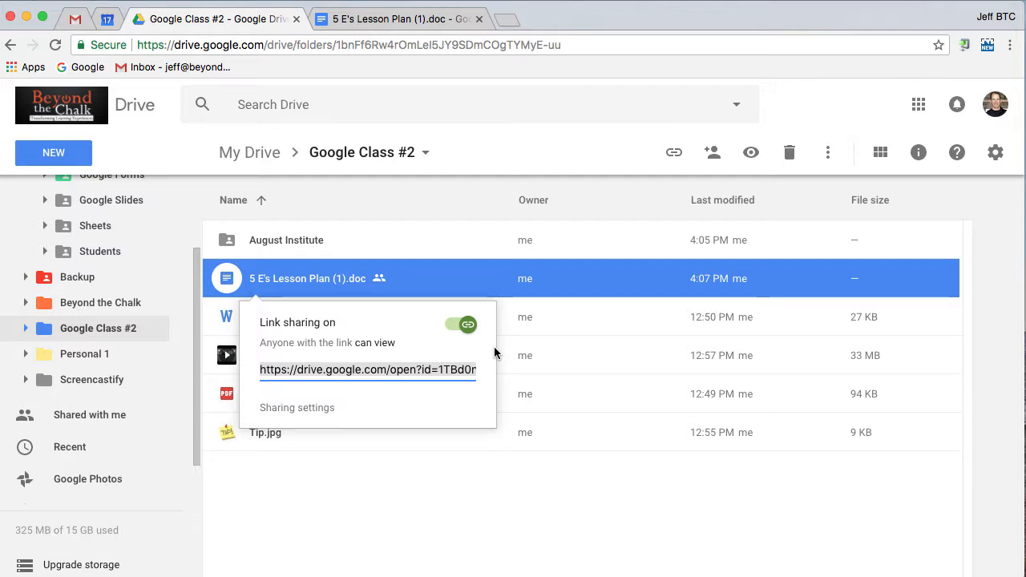
click(530, 472)
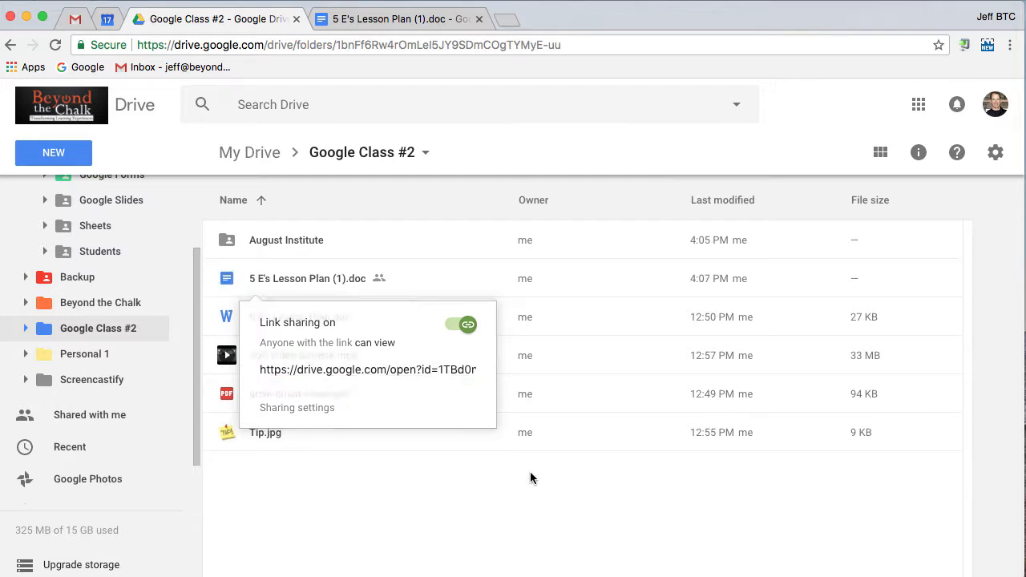
Start sharing the August Institute folder, add a colleague's organization contact as invitee and open the advanced sharing settings
right_click(295, 241)
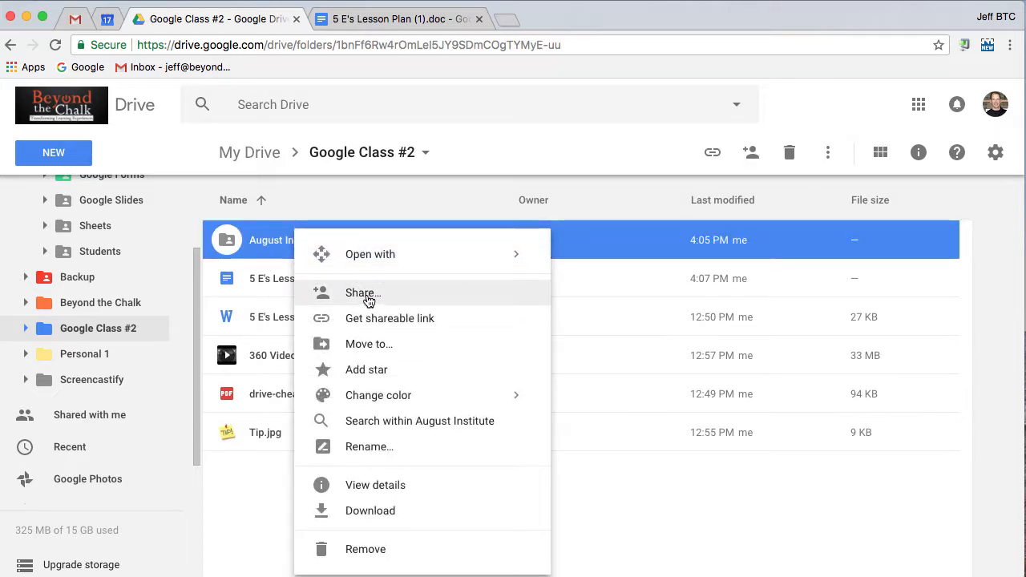
click(363, 293)
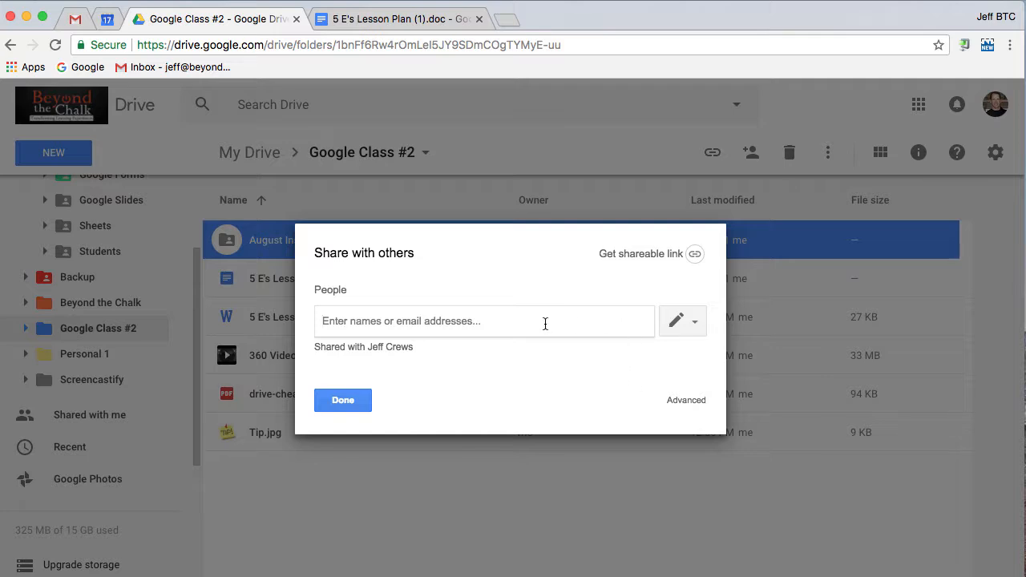
text(dean)
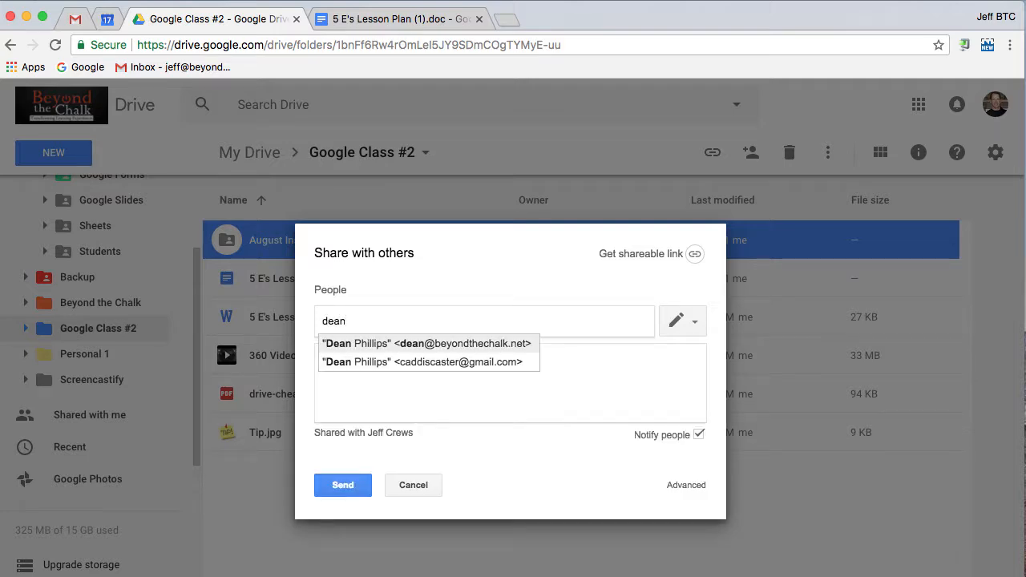
click(414, 343)
click(487, 354)
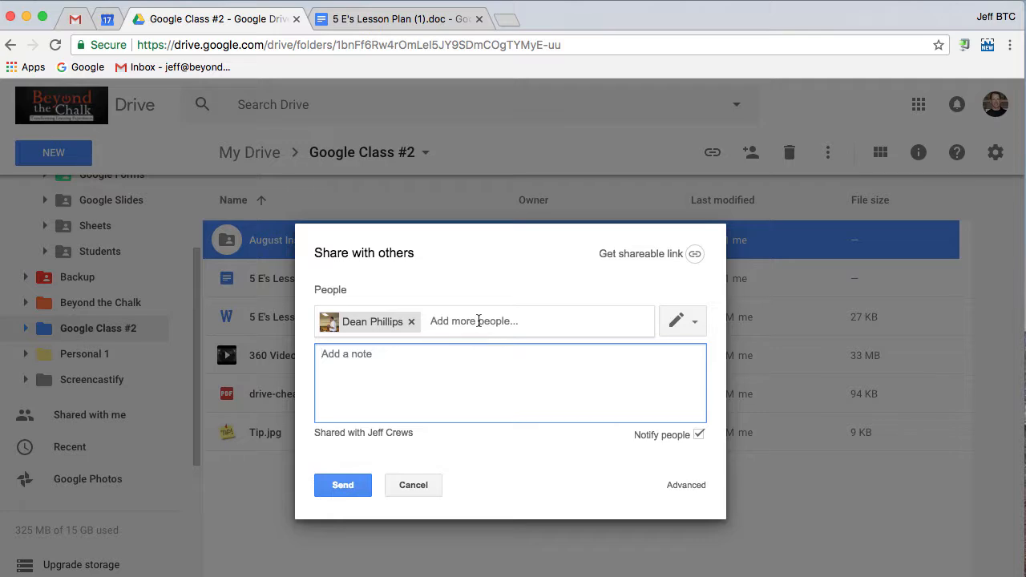
click(478, 321)
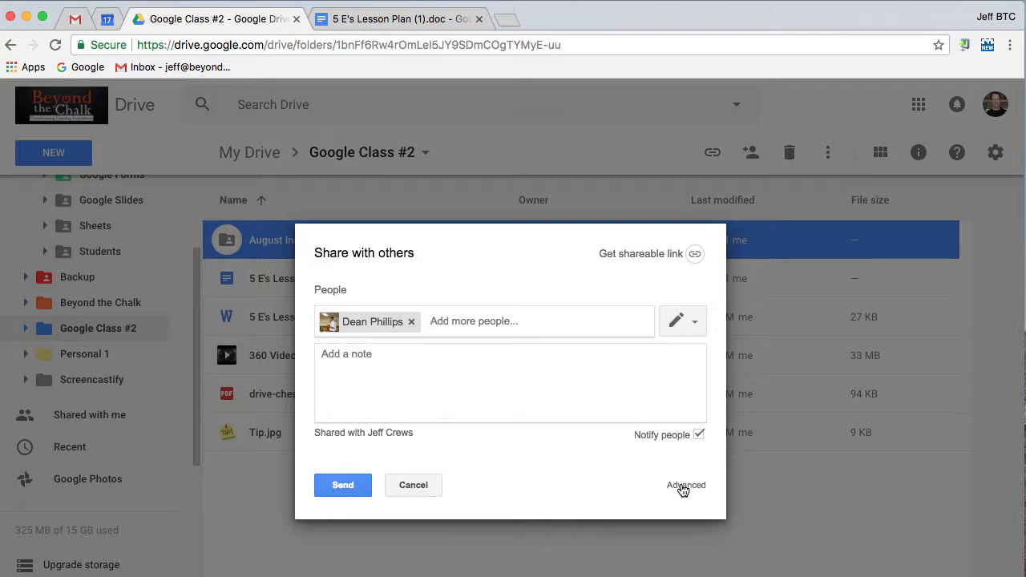
click(682, 487)
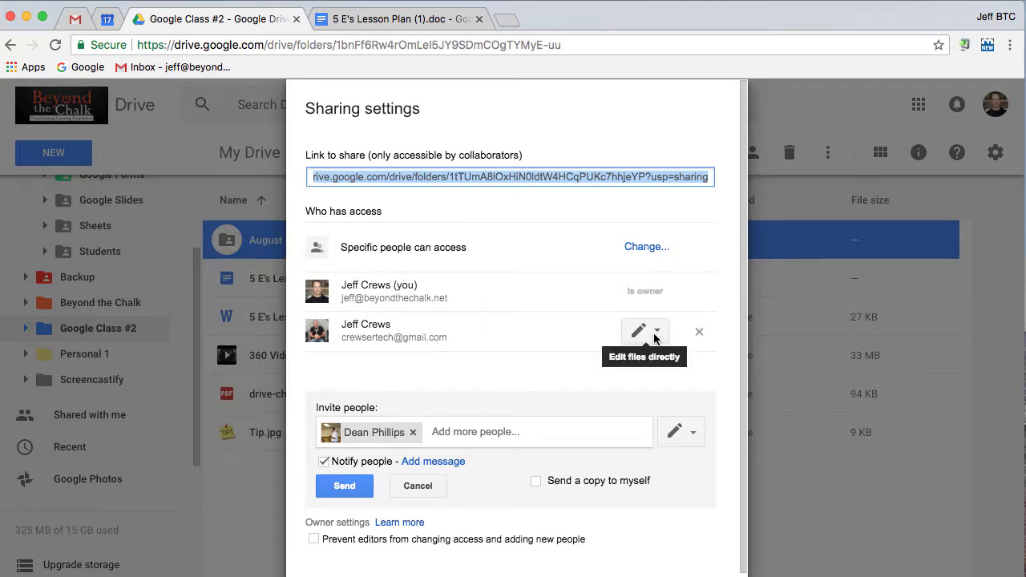
Change the existing Gmail collaborator's permission on the August Institute folder to Can view only and save the changes
click(658, 332)
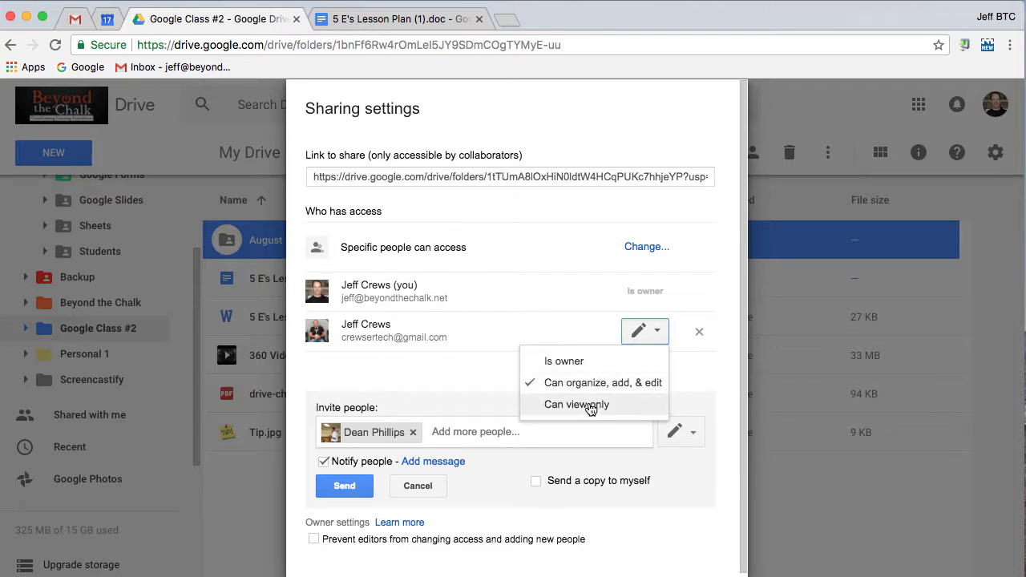
click(591, 408)
scroll(492, 384, down, 1)
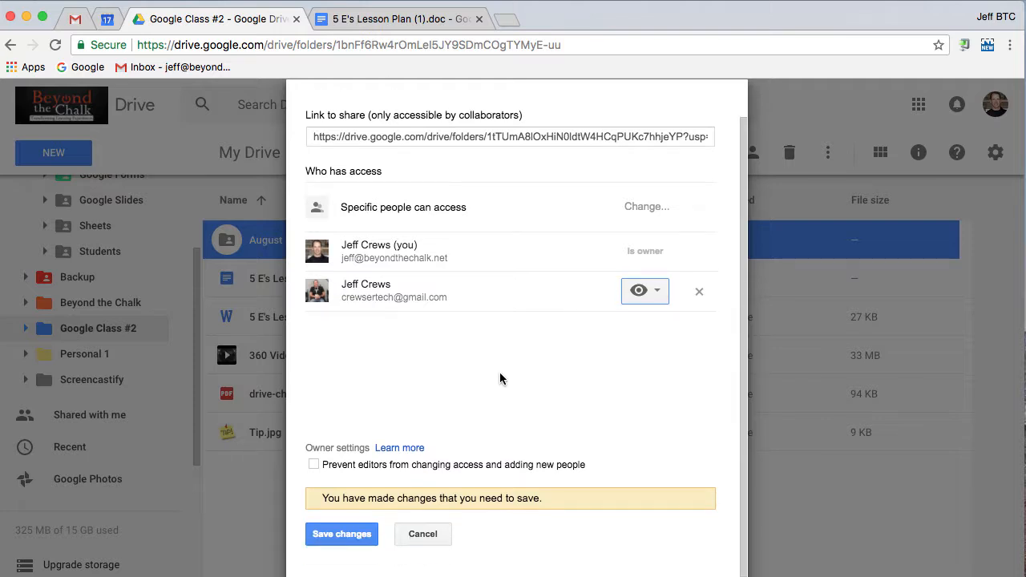
click(341, 534)
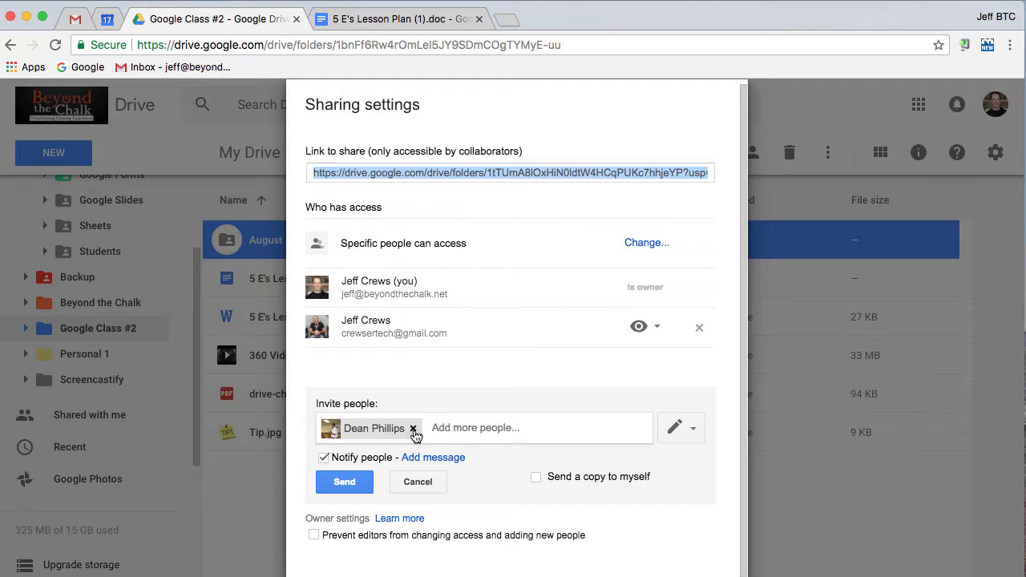
Replace the pending invitee with the Students contact group
click(414, 430)
text(students)
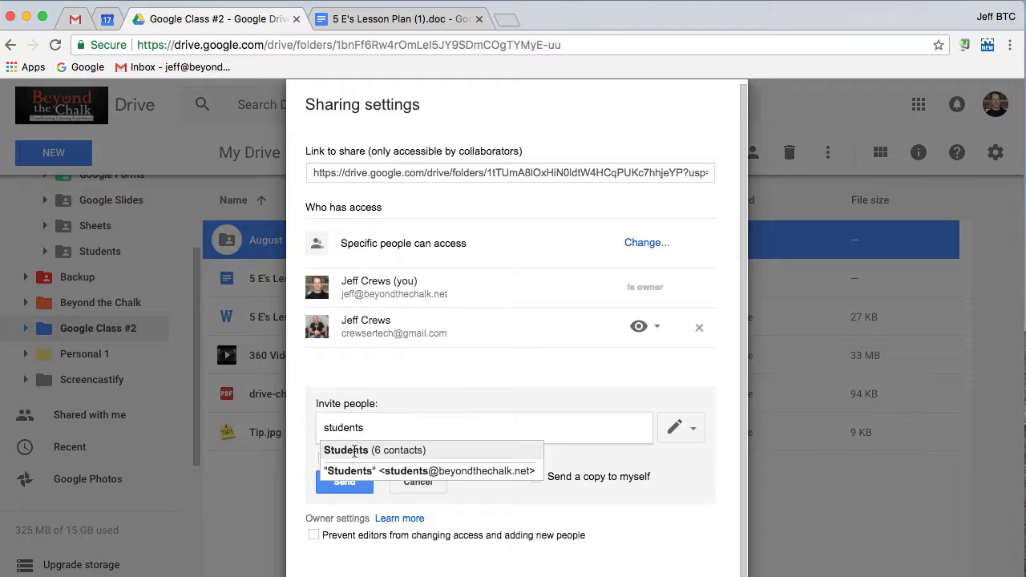
click(356, 455)
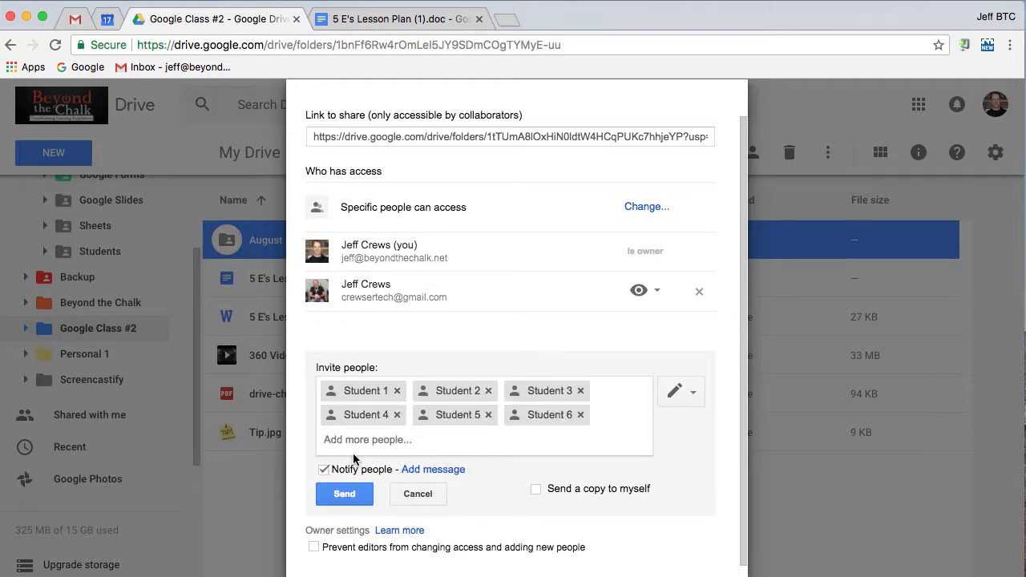
Set the invited students' permission to Can view only and send the invitation
mouse_move(367, 413)
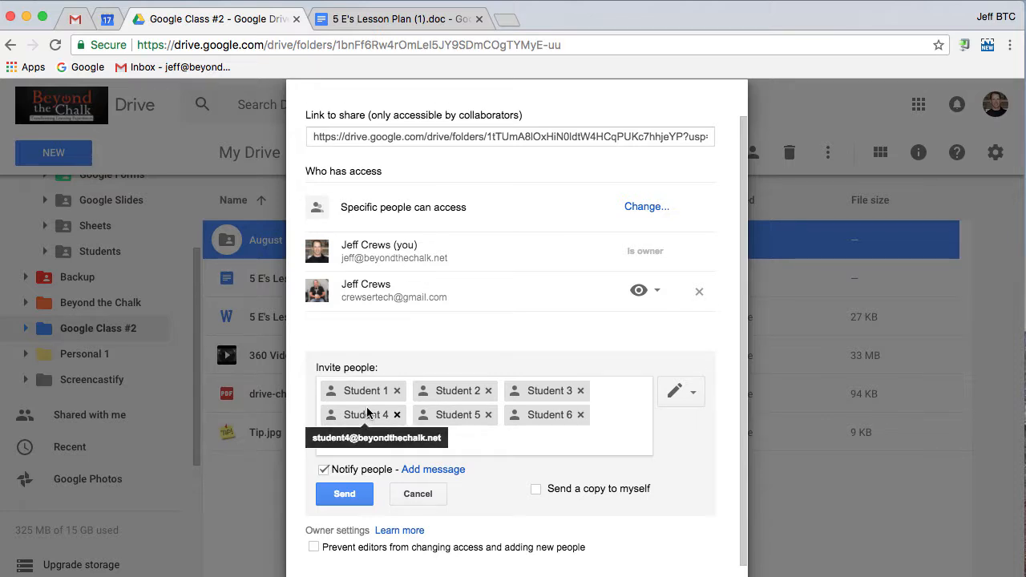
click(679, 389)
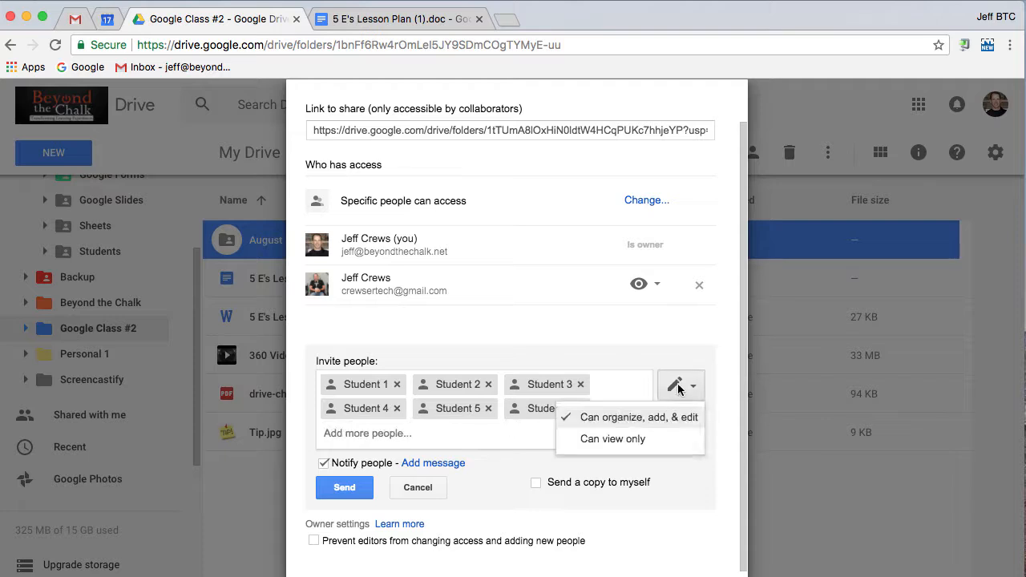
click(624, 439)
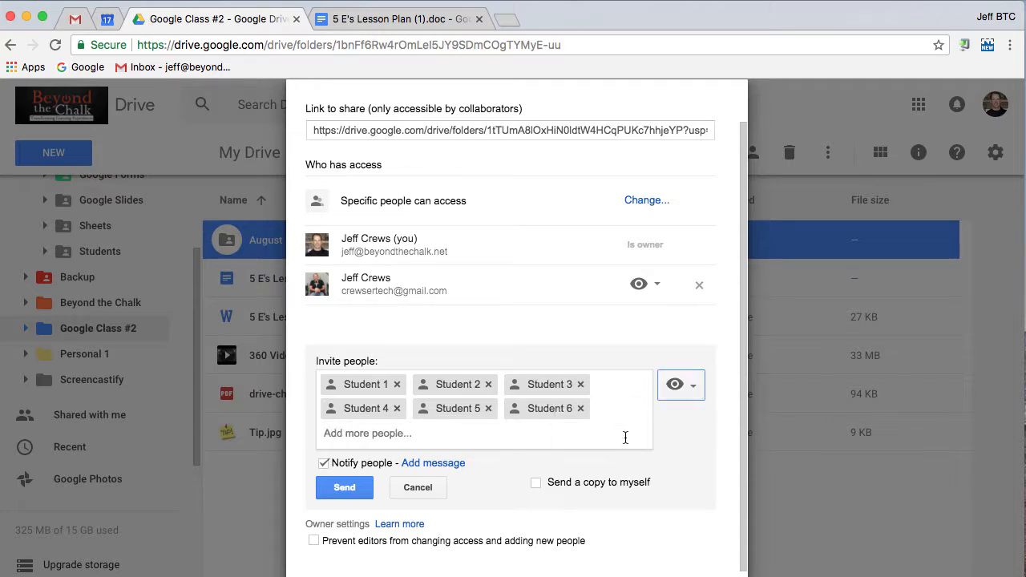
click(338, 491)
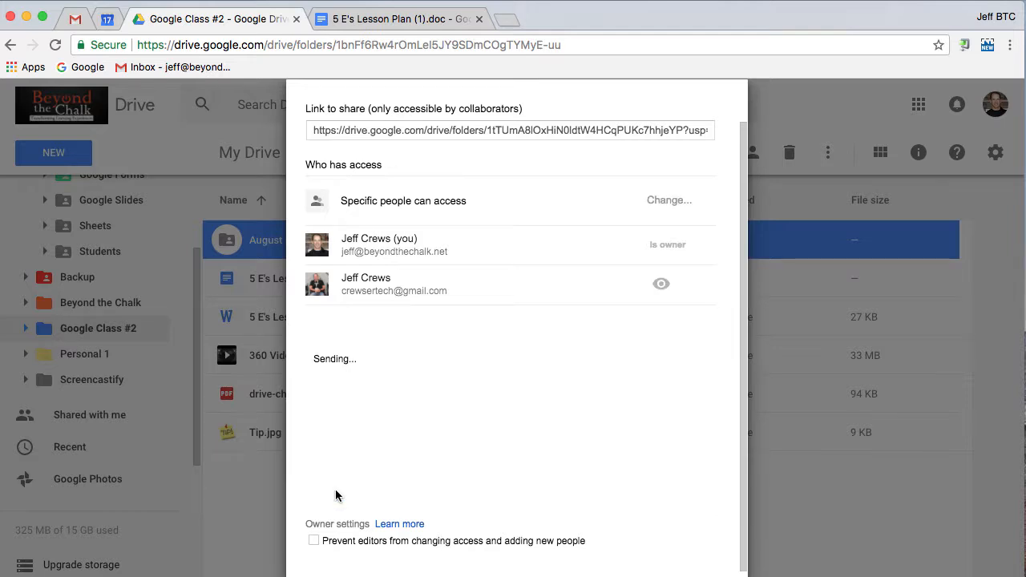
Set the permission of Student 4 and Student 6 on the August Institute folder to Can organize, add, & edit
scroll(568, 291, down, 2)
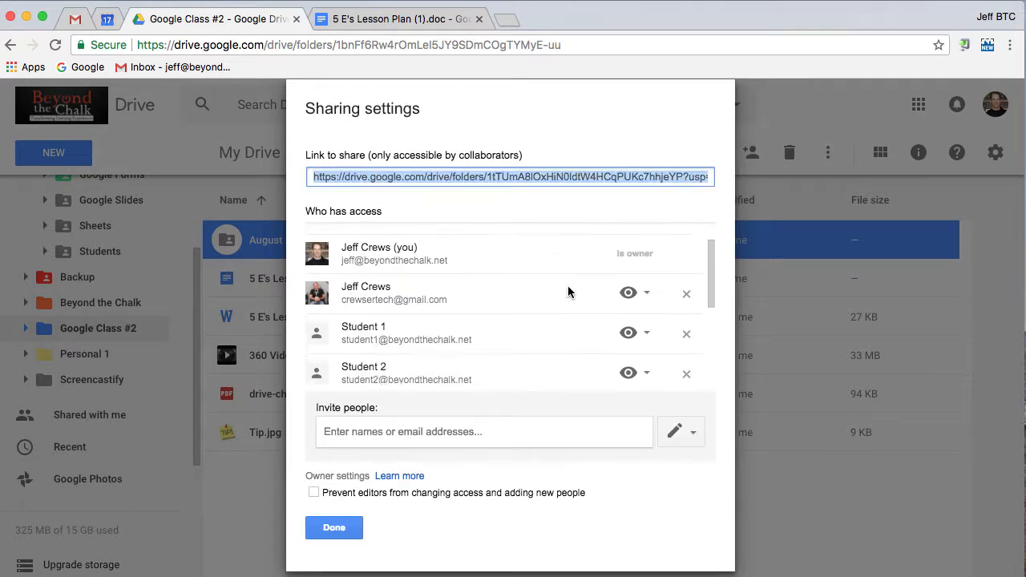
scroll(569, 291, down, 3)
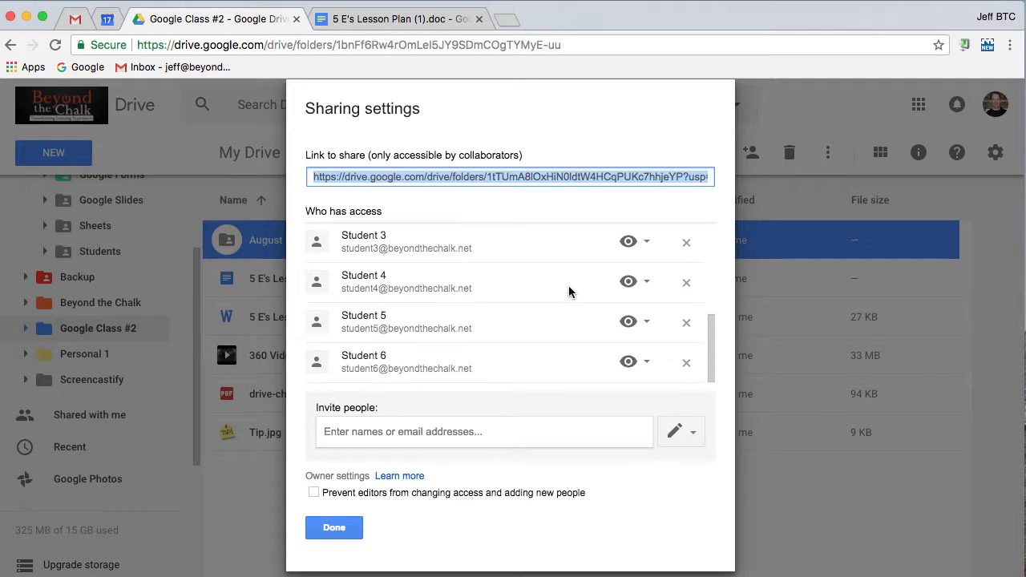
scroll(566, 292, up, 5)
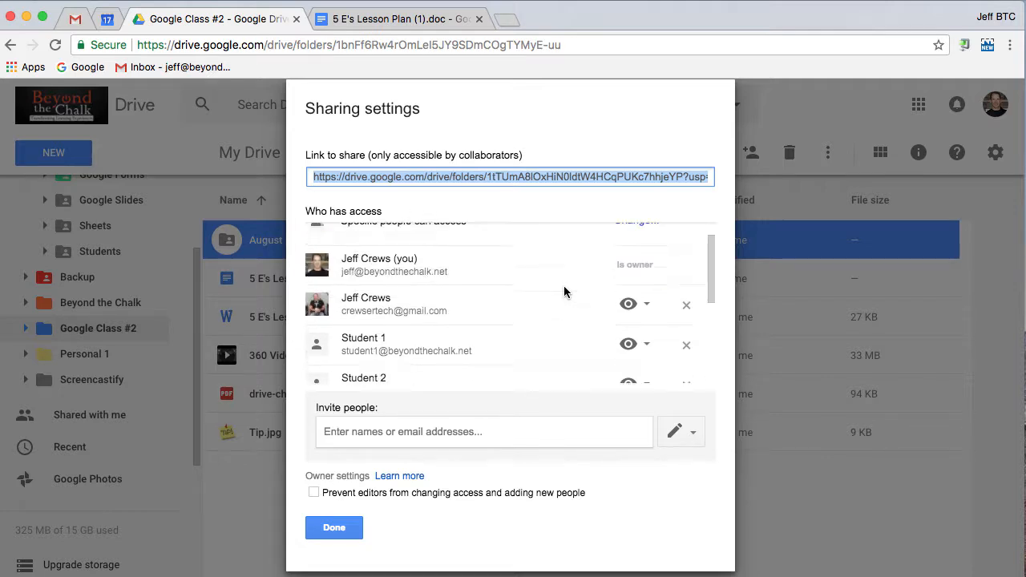
scroll(566, 291, down, 3)
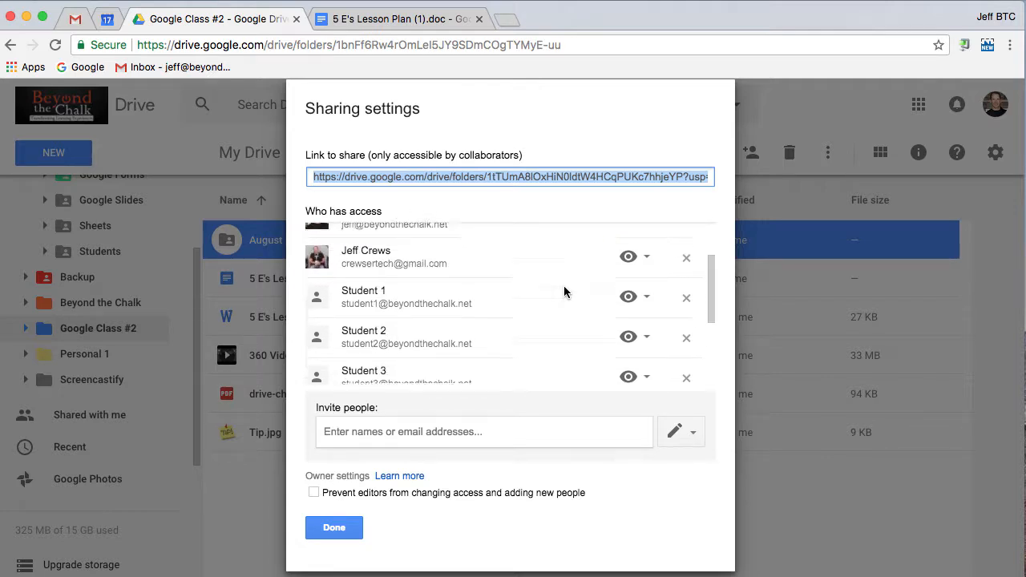
scroll(583, 282, down, 1)
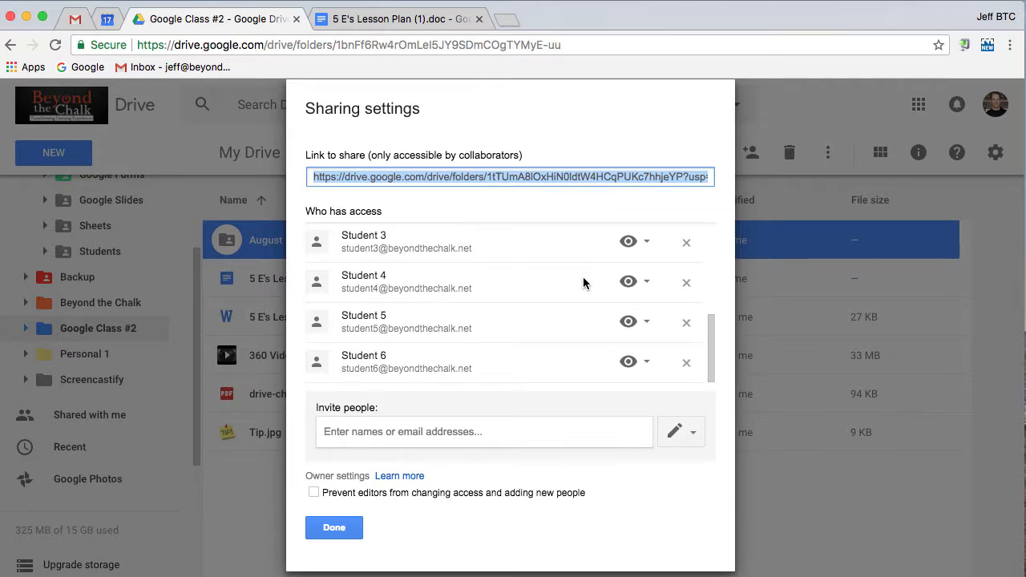
click(646, 285)
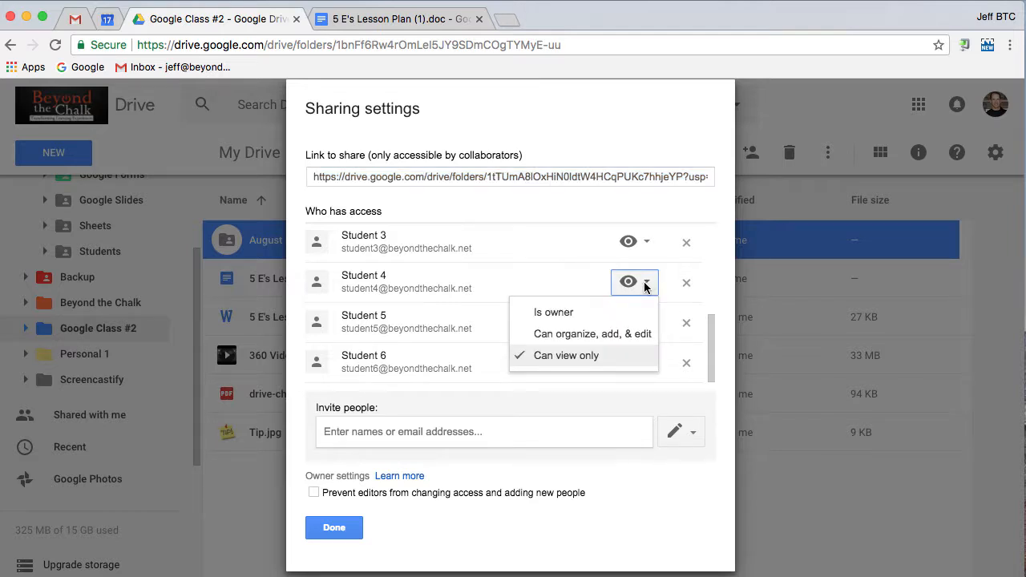
click(563, 335)
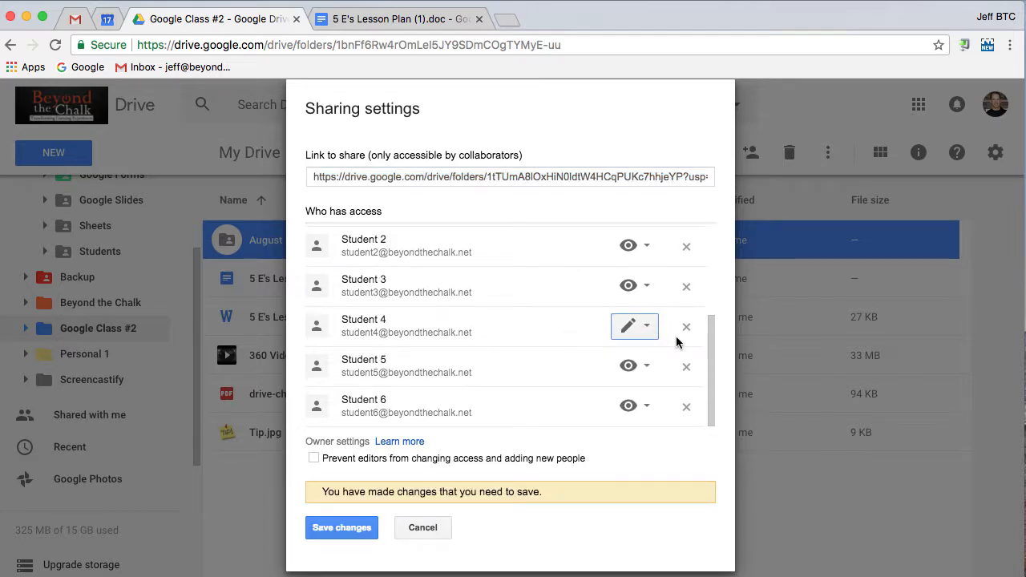
click(646, 406)
click(564, 459)
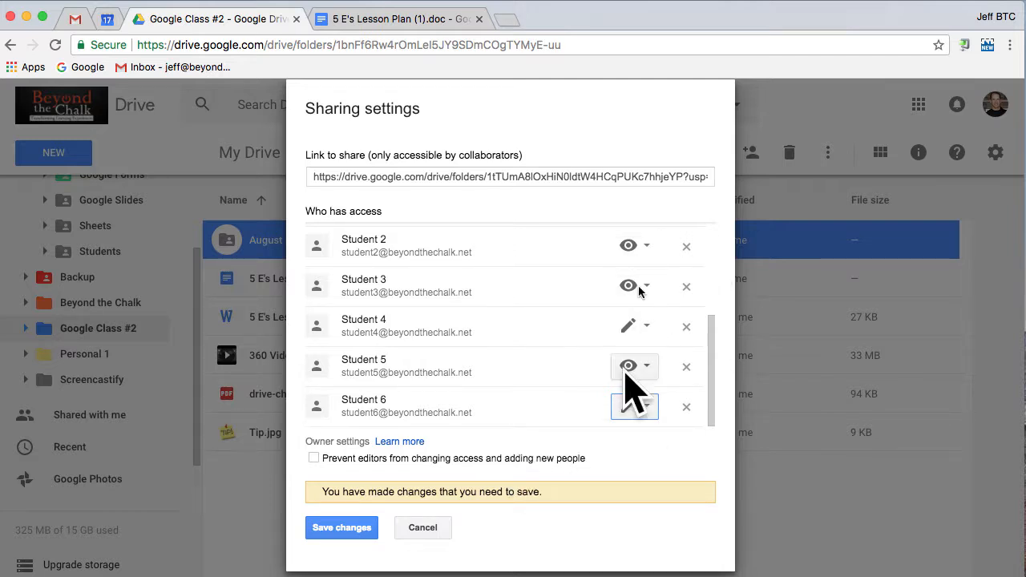
Save the changed student permissions and finish the folder's sharing settings
scroll(634, 329, up, 3)
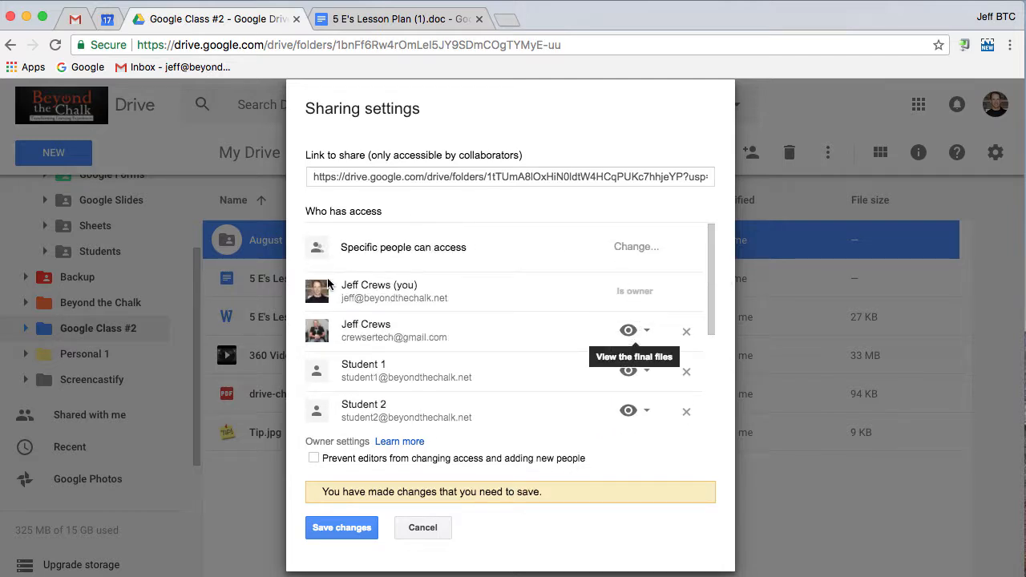
click(340, 530)
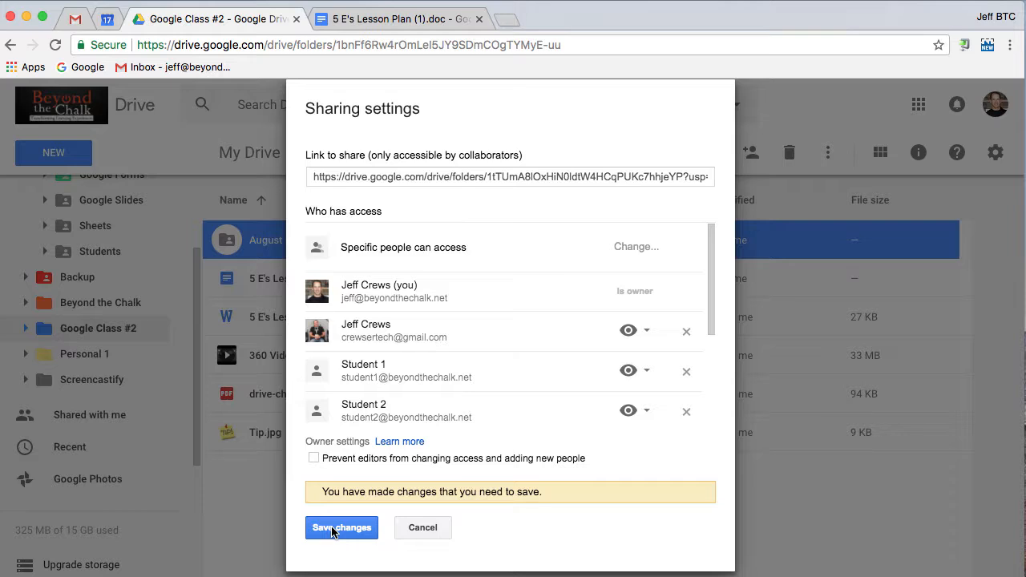
click(333, 531)
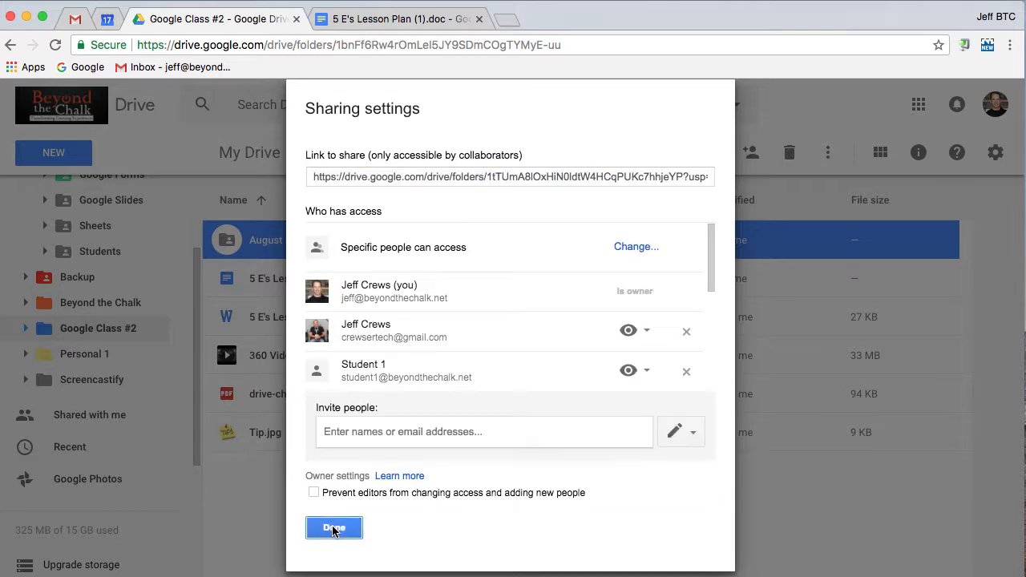
click(333, 530)
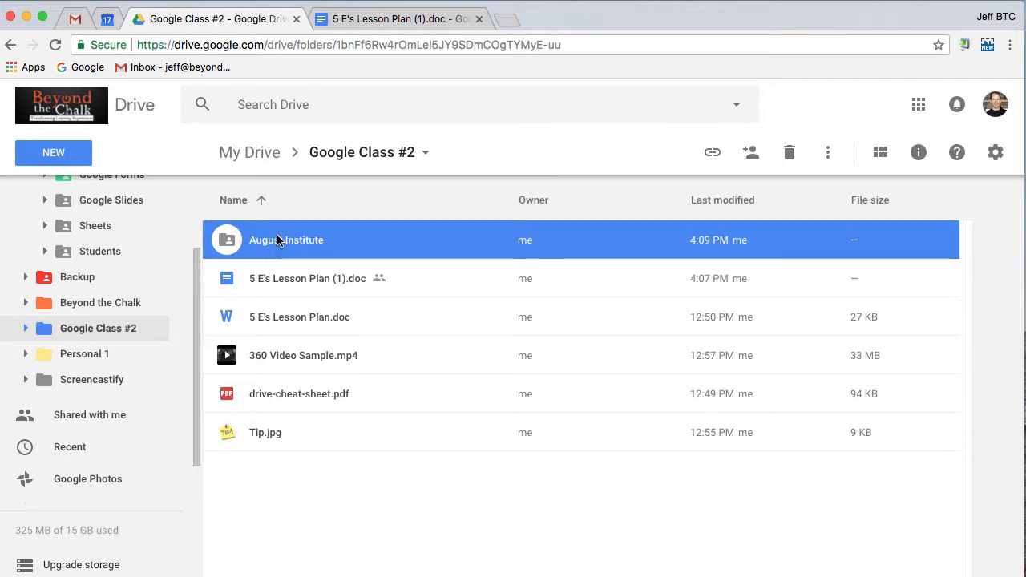
Open the August Institute folder and check the list of people it is shared with and their permissions
double_click(223, 245)
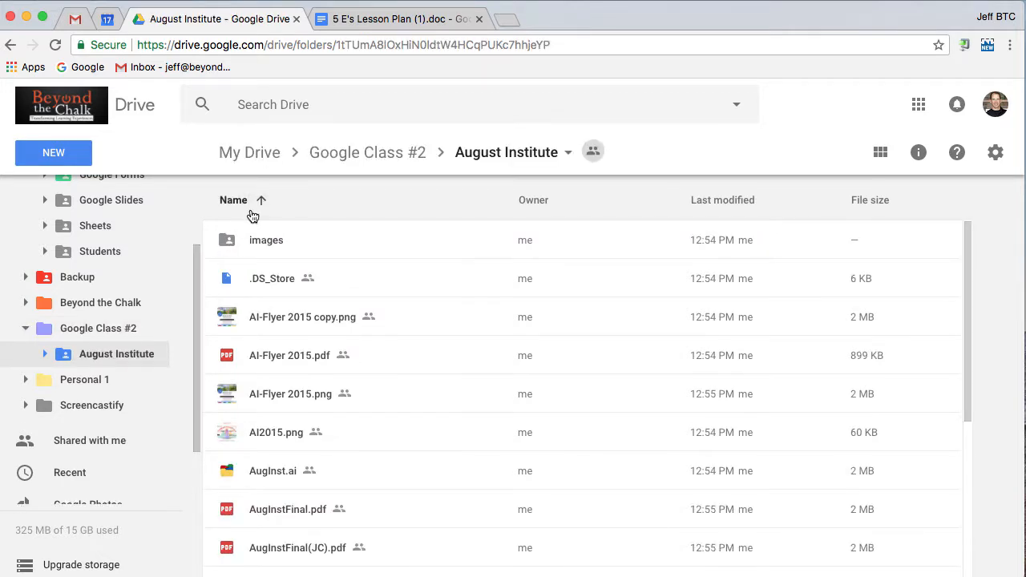
click(594, 150)
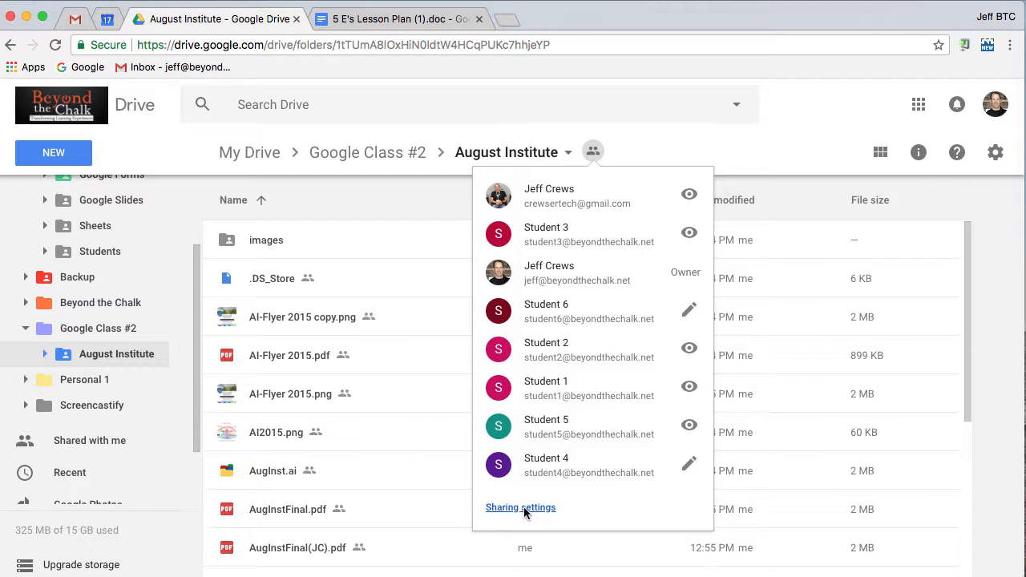
click(694, 163)
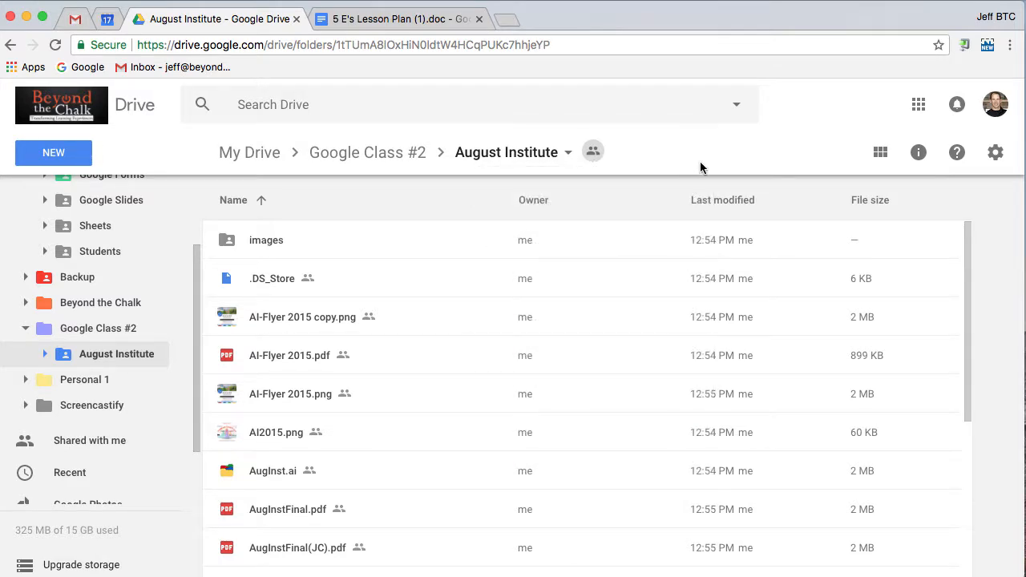